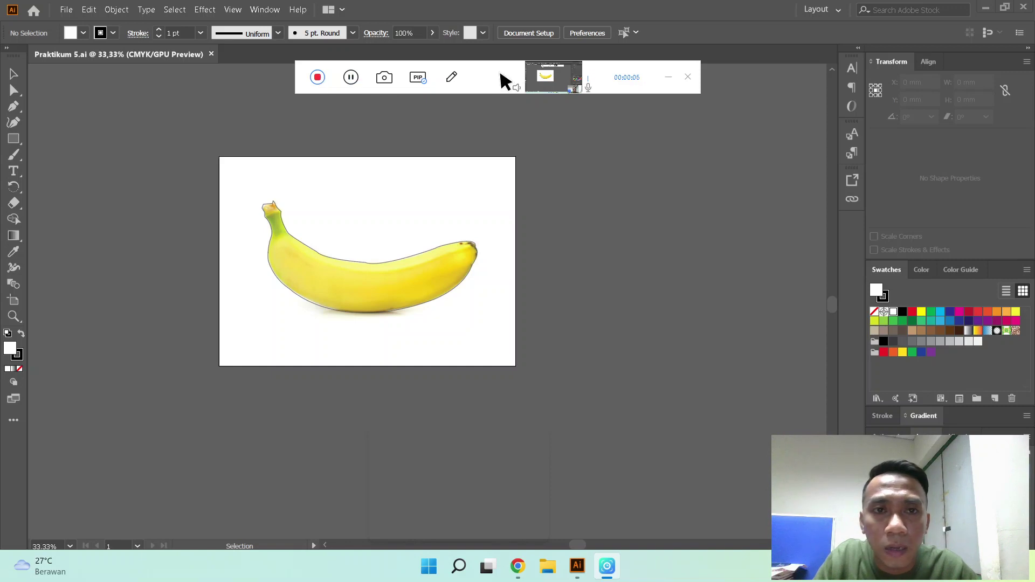
Step: Select the traced banana outline over the photo with the Selection tool
left_click(668, 77)
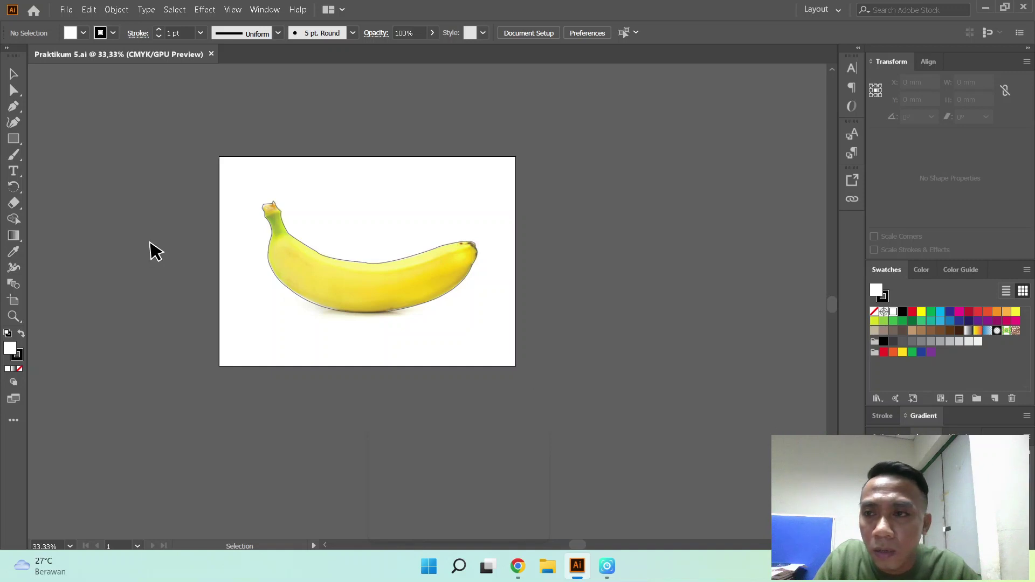
left_click(14, 74)
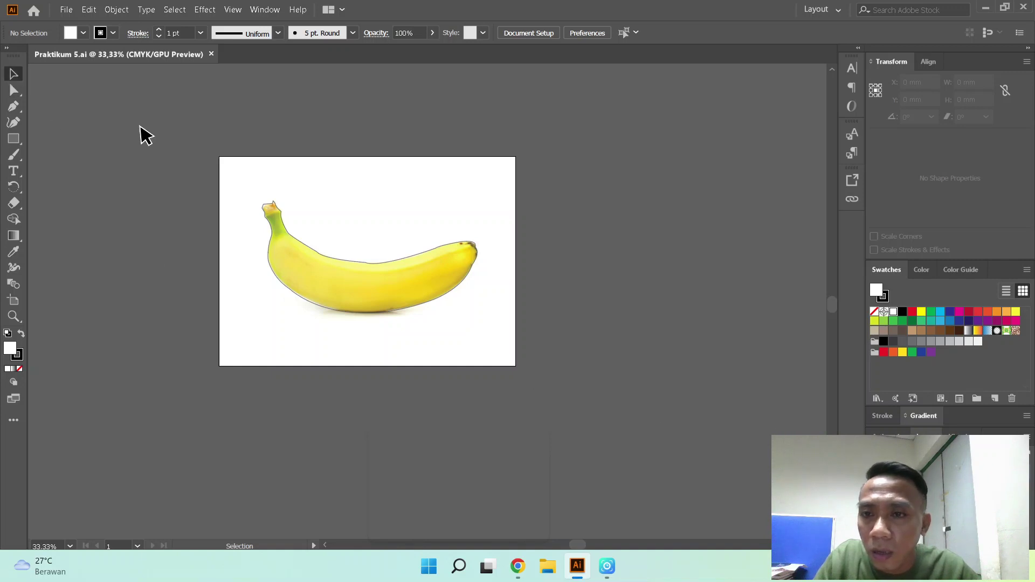
left_click(281, 207)
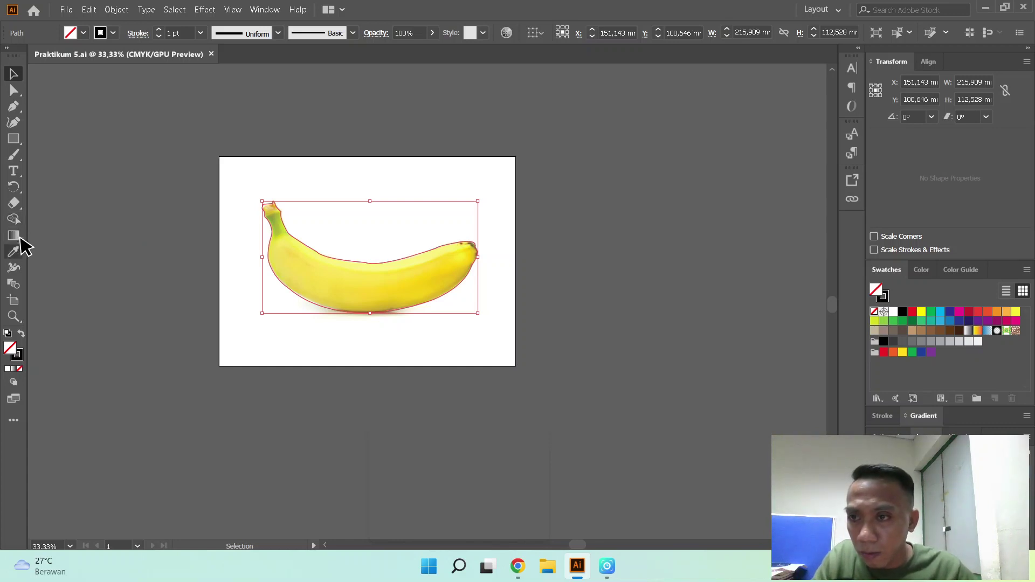
Step: Pick the Mesh Tool, zoom in on the banana to 66.67%, and arm Delete Anchor Point
left_click(21, 244)
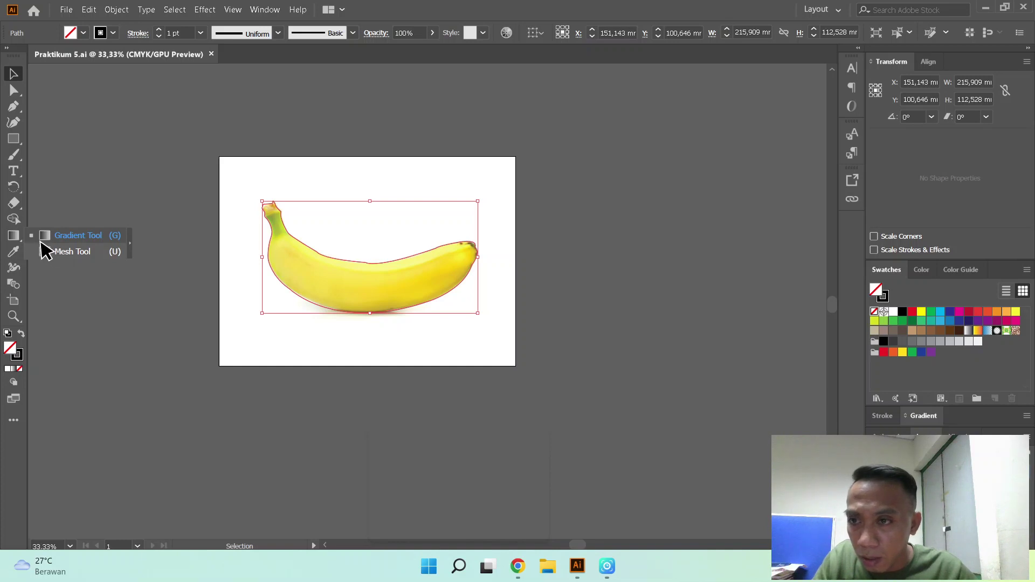
left_click(65, 251)
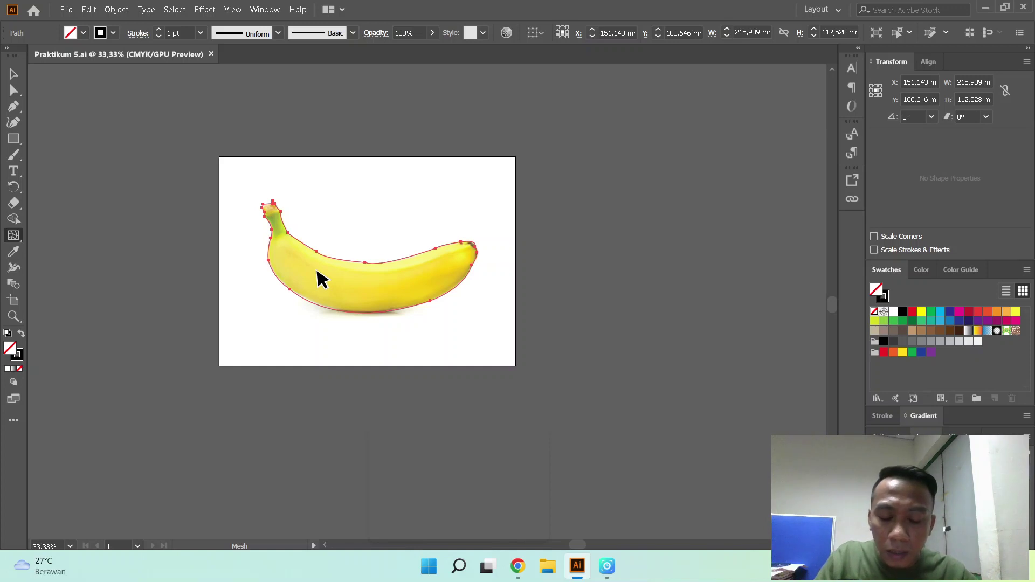
key("ctrl+equal")
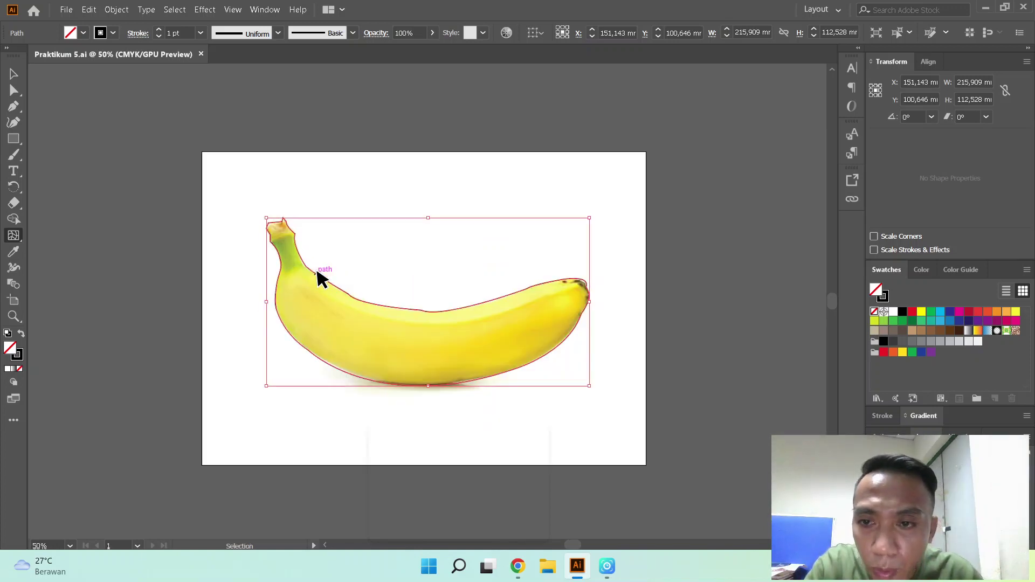
key("ctrl+minus")
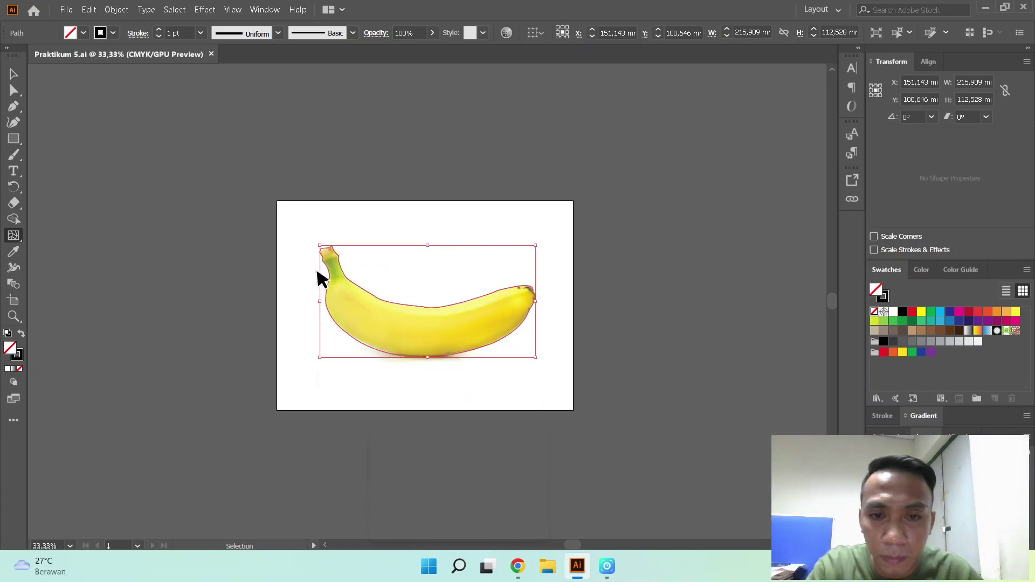
key("ctrl+equal")
key("ctrl+equal")
key("ctrl+minus")
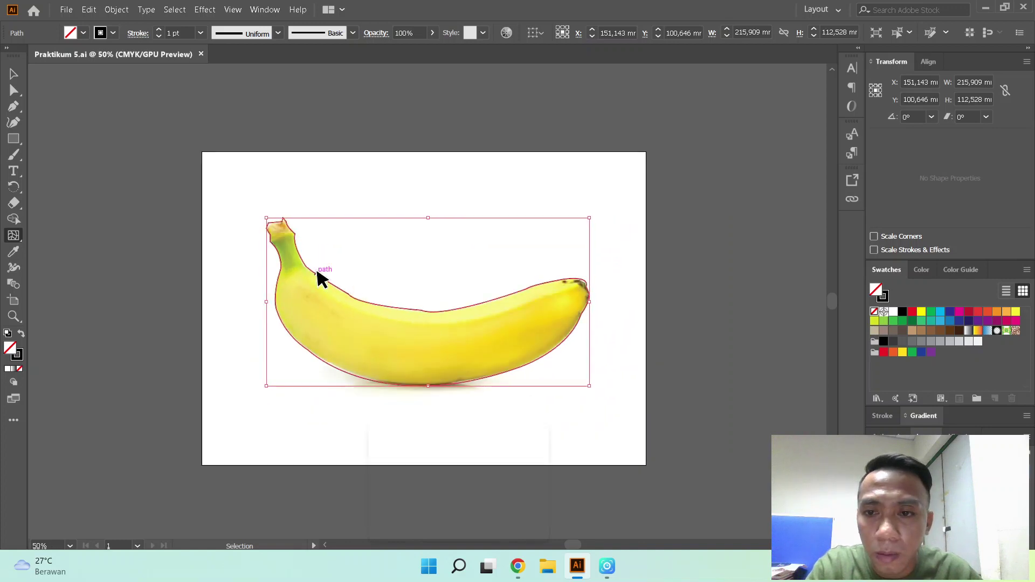
key("ctrl+equal")
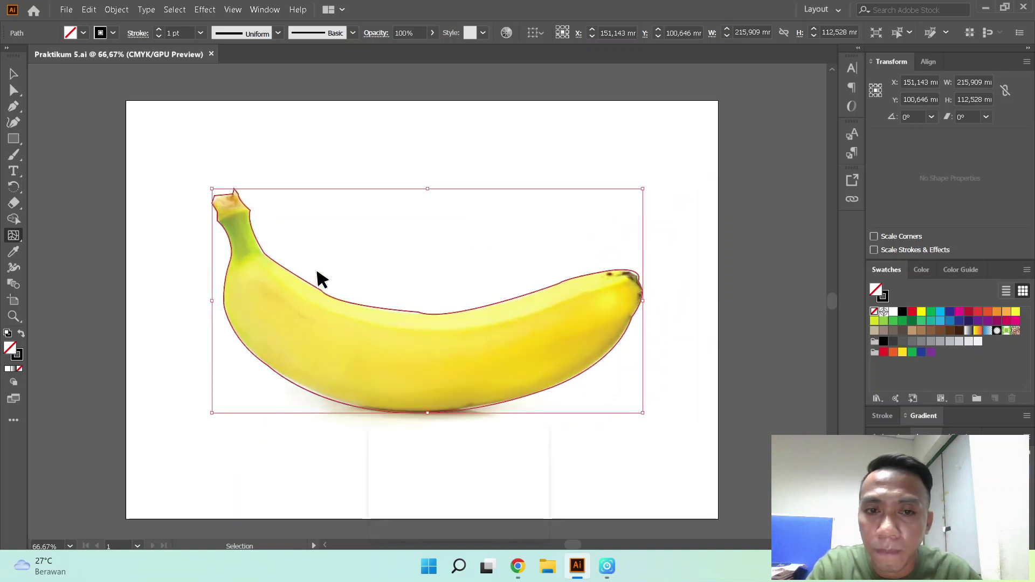
key("u")
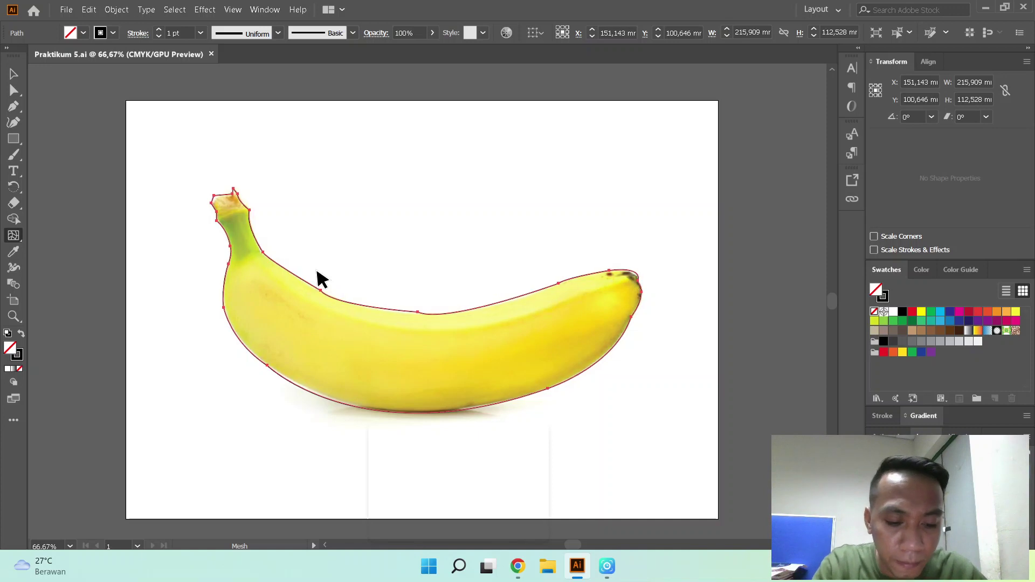
key("minus")
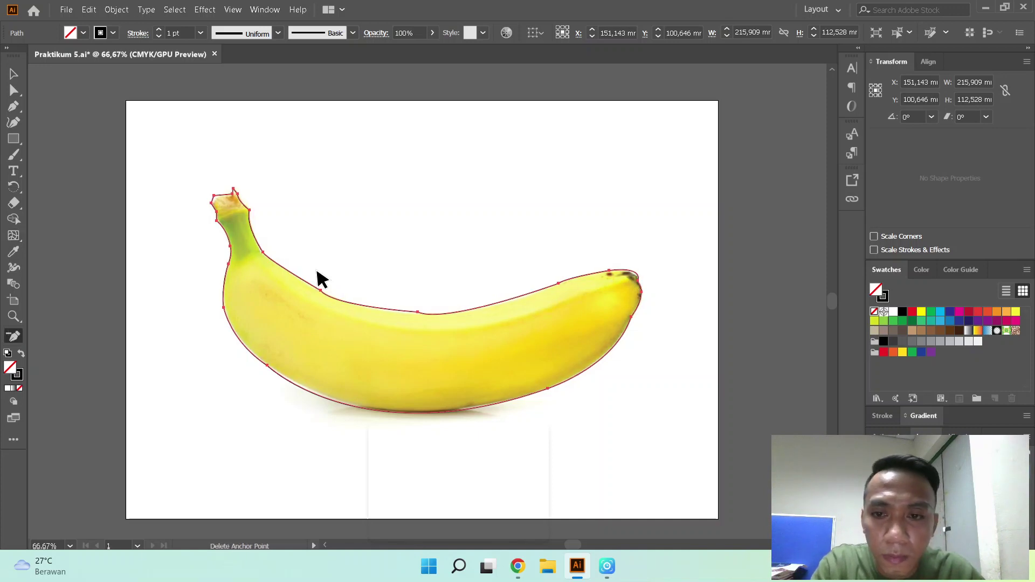
Step: Delete a surplus anchor point from the banana outline
left_click(636, 277)
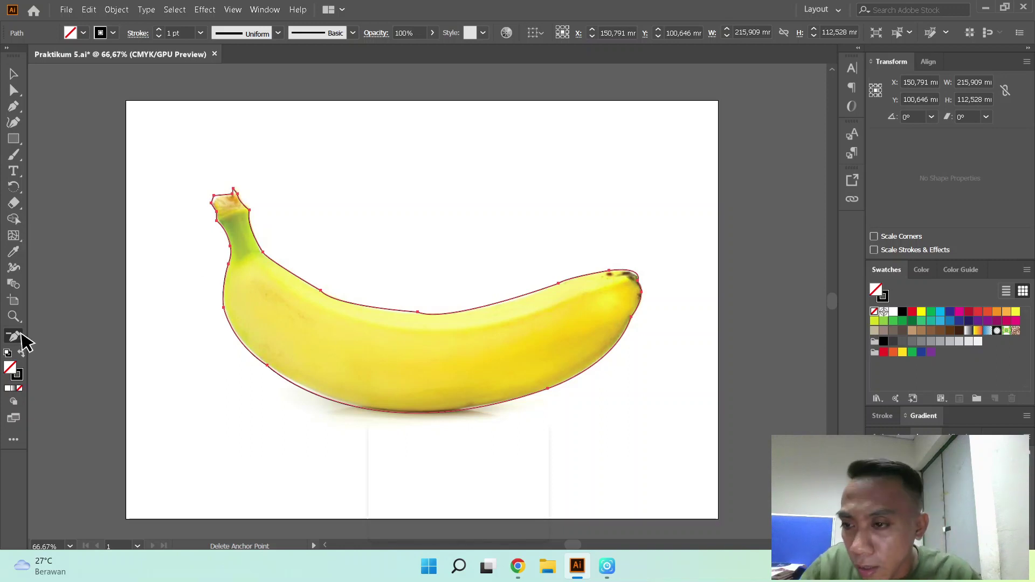
right_click(15, 236)
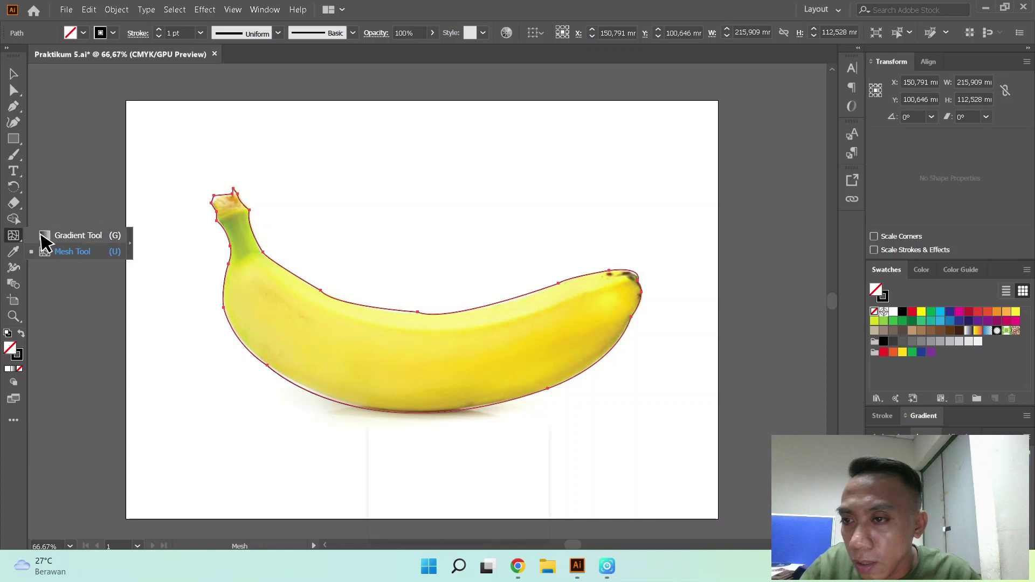
left_click(46, 236)
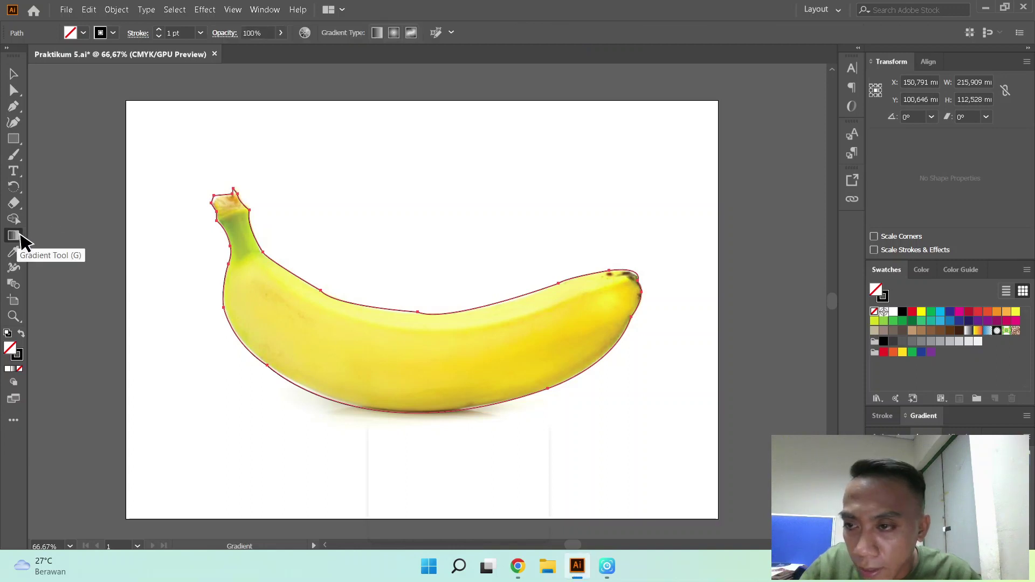
Step: Add a trial mesh point on the banana's left edge, then undo it
left_click(19, 242)
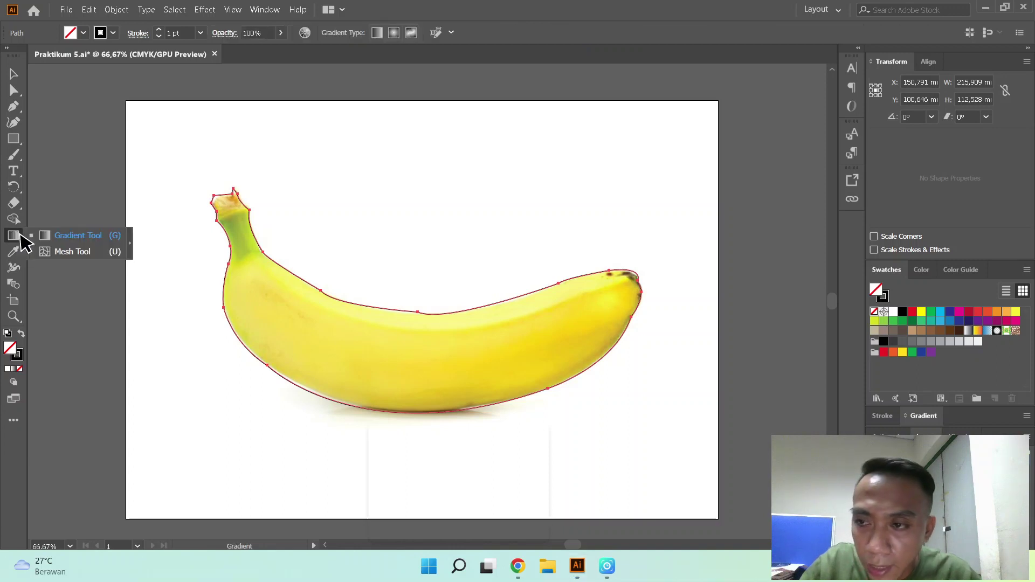
left_click(59, 255)
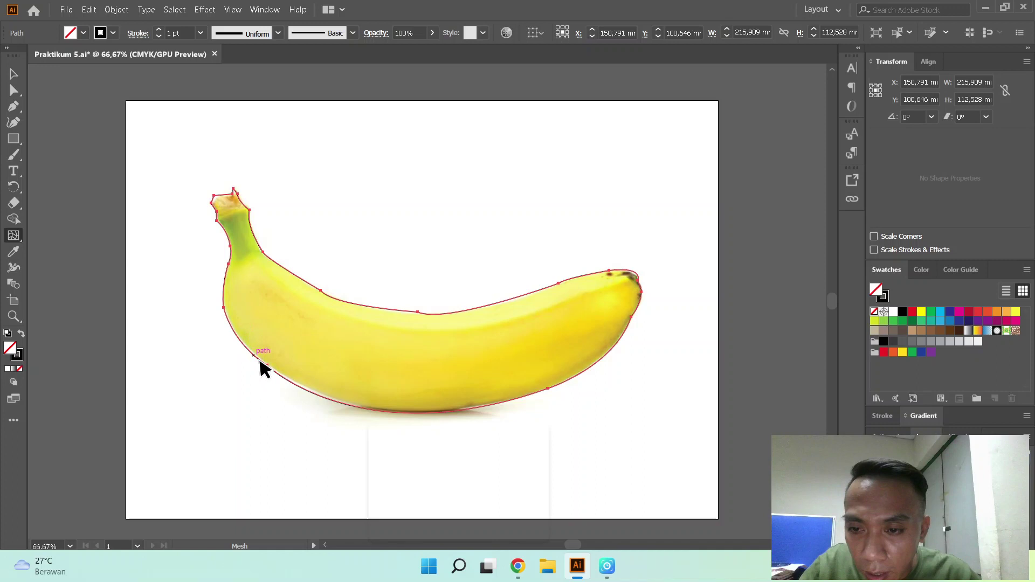
left_click(227, 269)
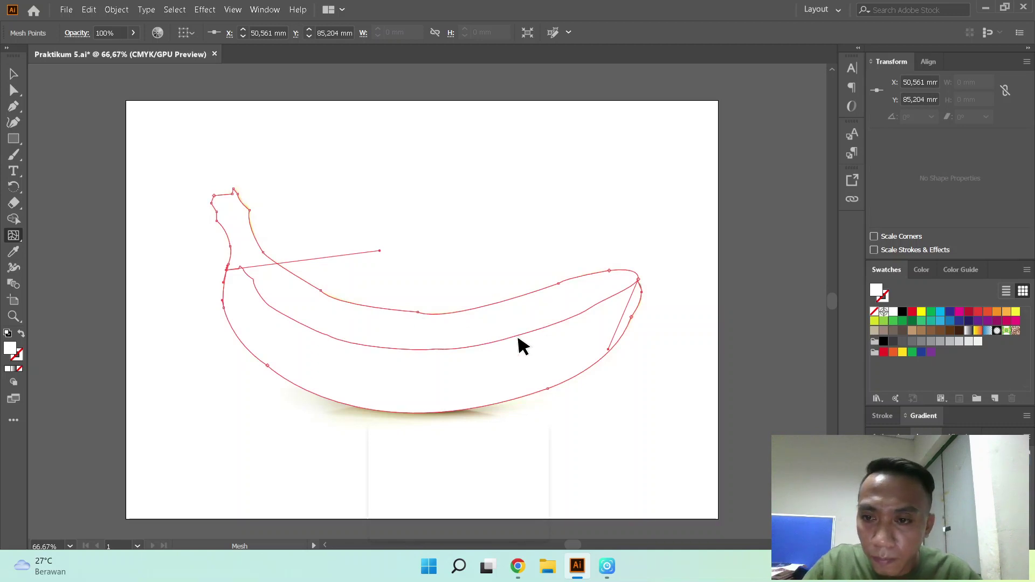
key("ctrl+z")
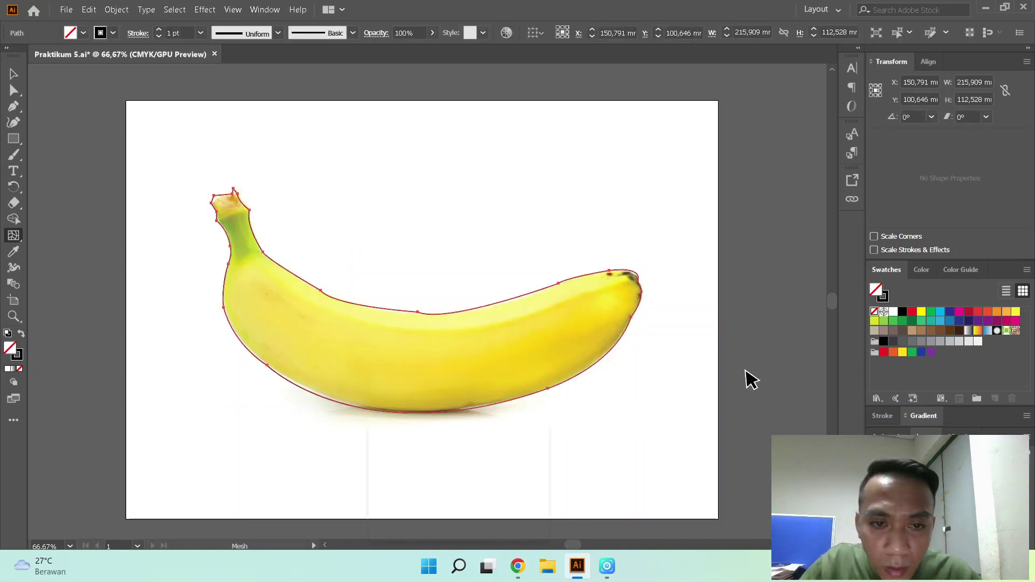
Step: Drag the banana outline up and to the right so it sits above the photo
left_click(14, 74)
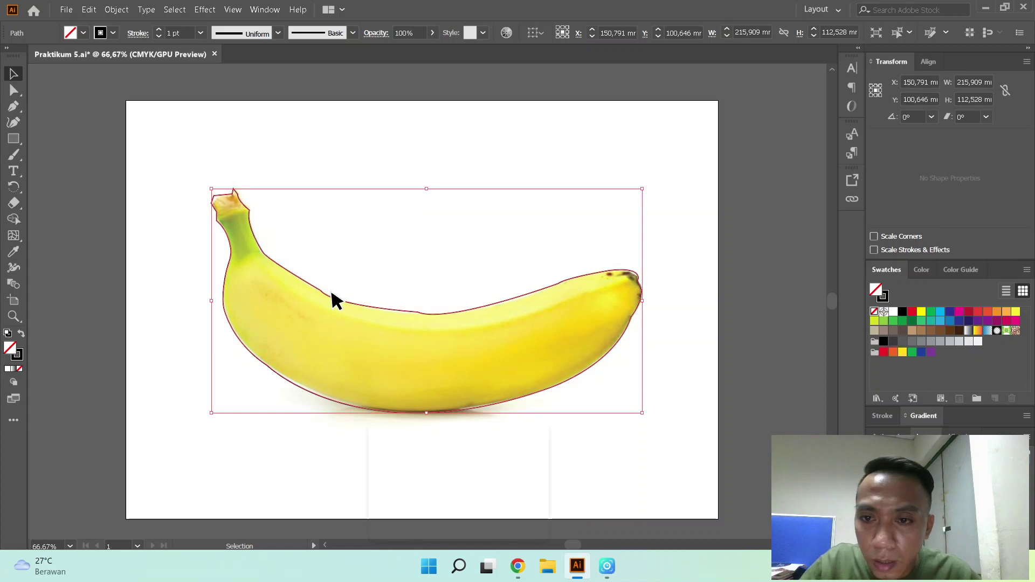
left_click_drag(331, 292, 334, 176)
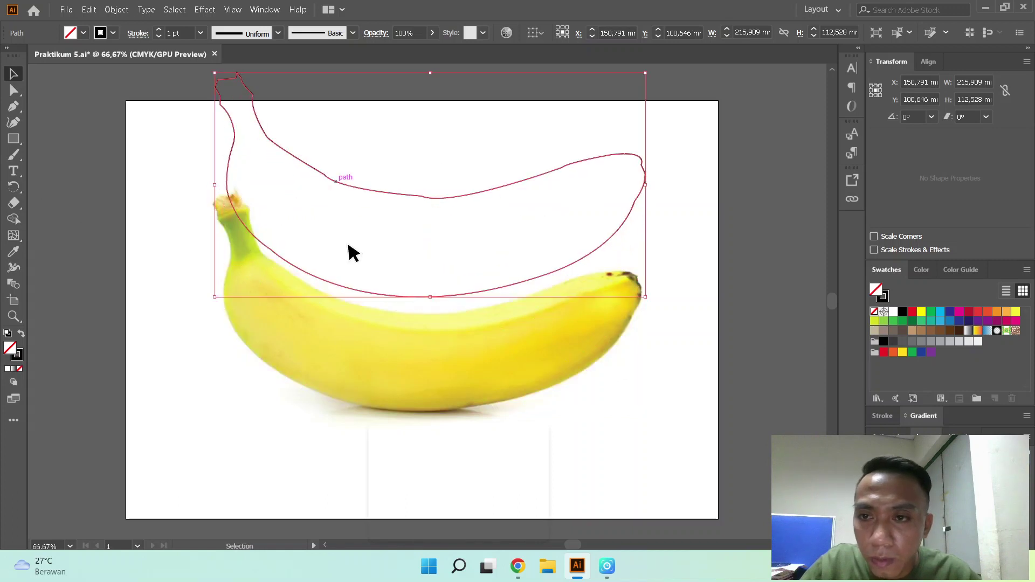
scroll(361, 270, "up", 2)
scroll(410, 293, "up", 2)
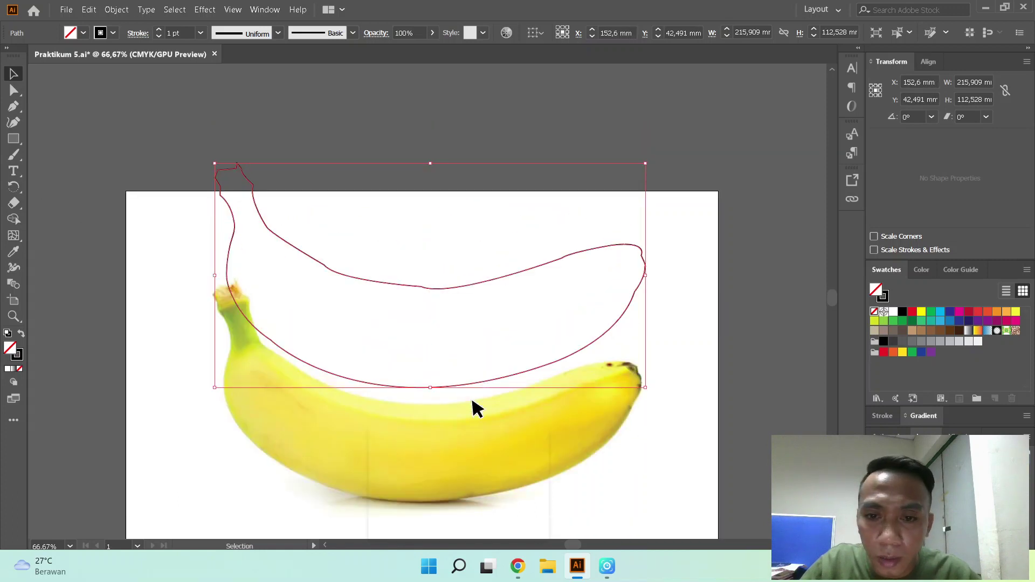
left_click_drag(478, 389, 510, 318)
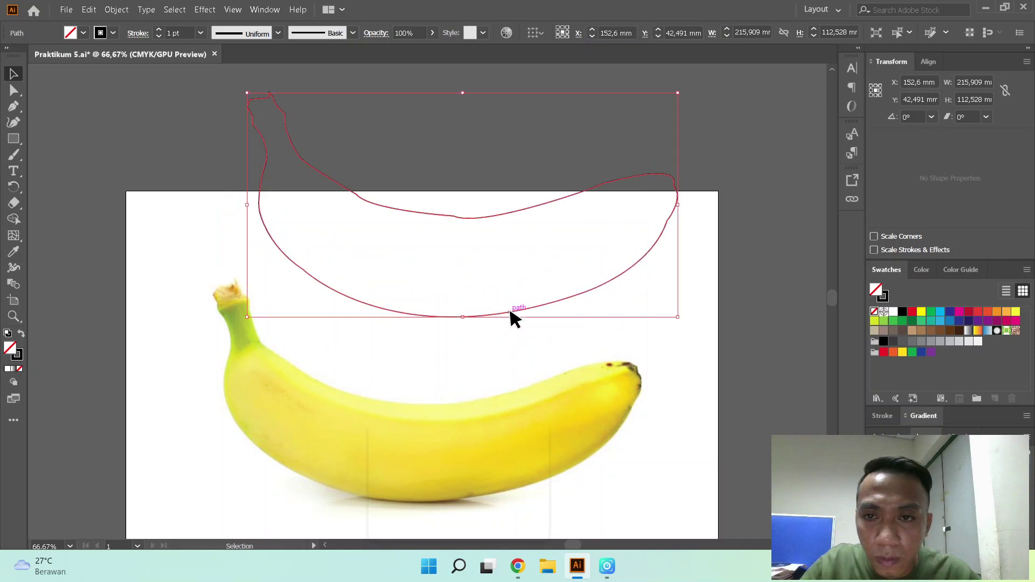
scroll(475, 371, "up", 1)
scroll(476, 371, "down", 1)
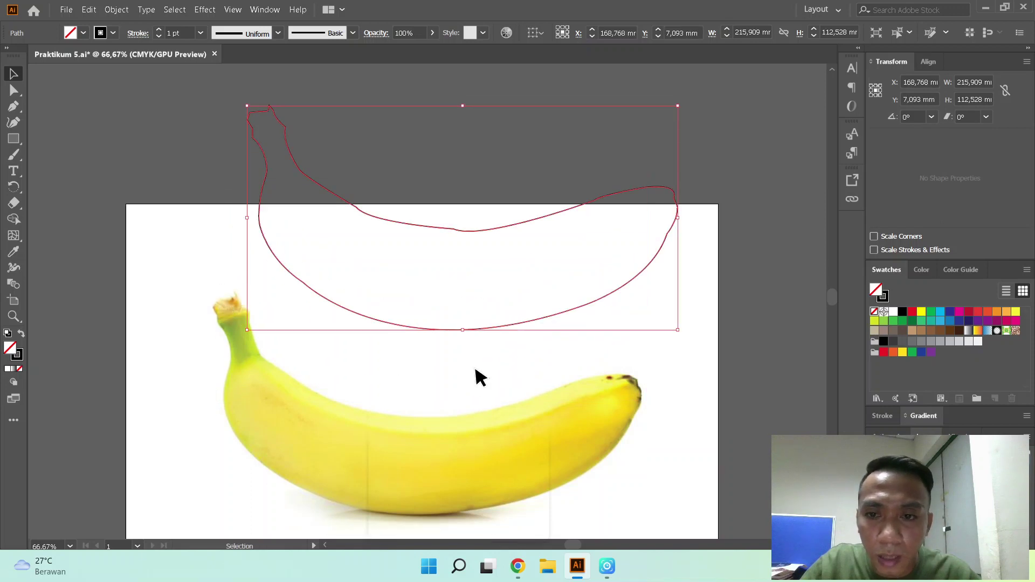
scroll(475, 372, "down", 1)
scroll(455, 396, "down", 1)
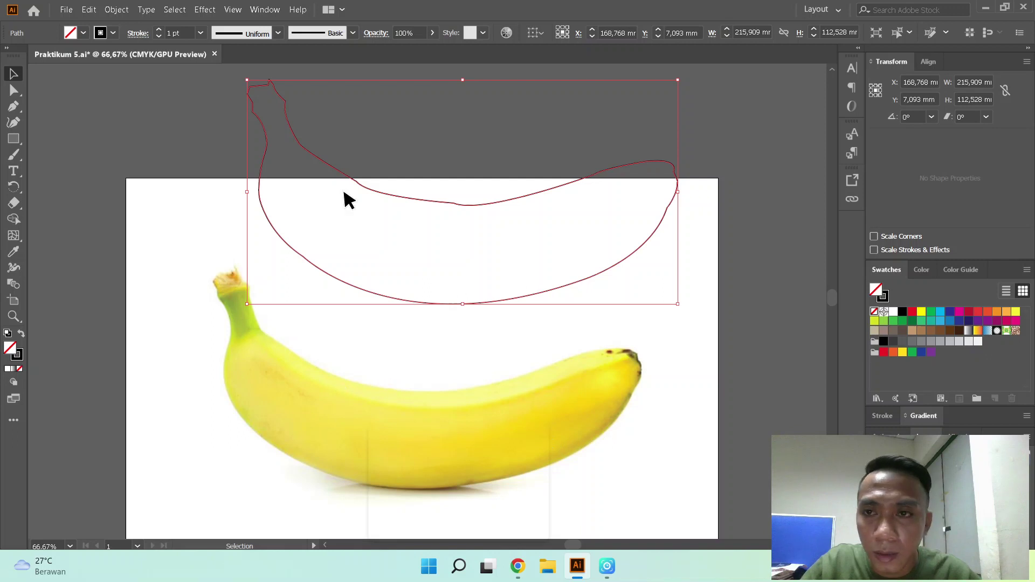
scroll(344, 201, "up", 1)
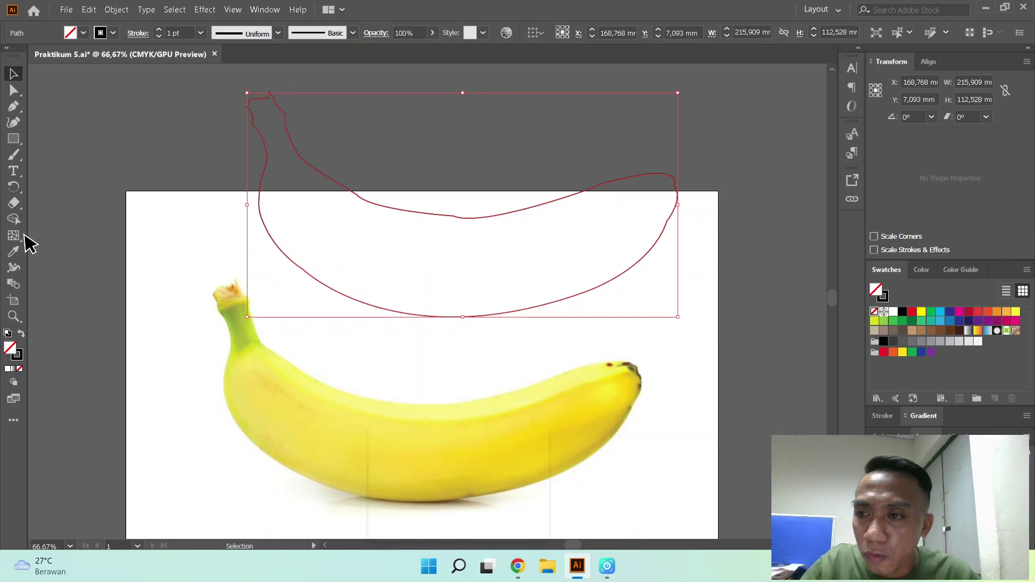
Step: Set the banana outline's stroke to none and its fill to yellow
left_click(113, 33)
left_click(10, 56)
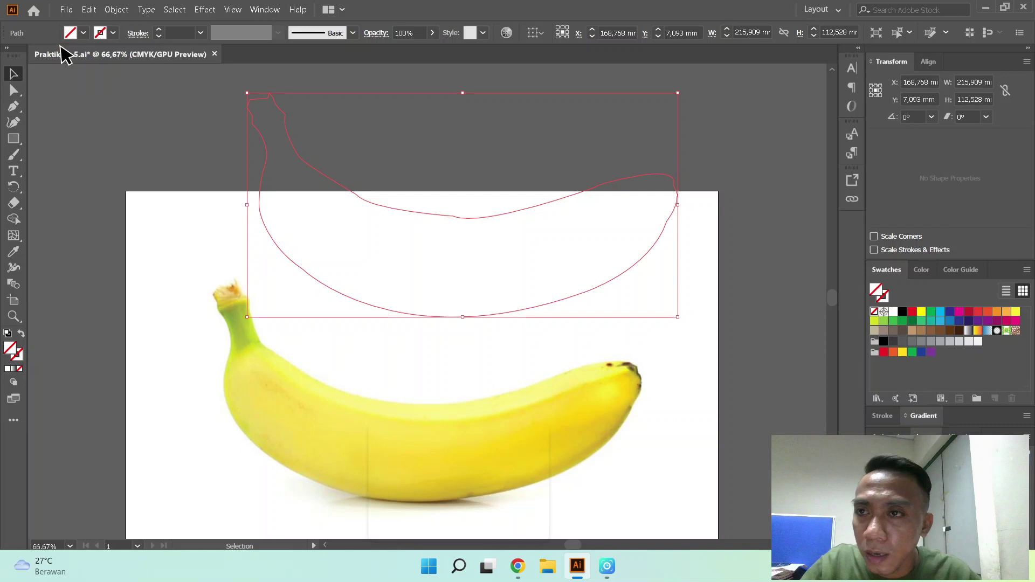
left_click(84, 33)
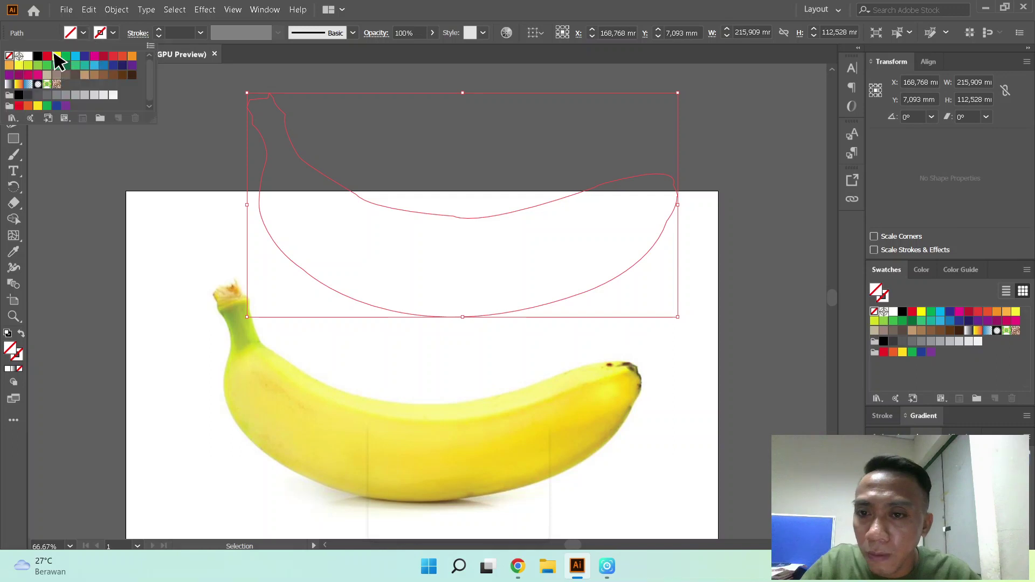
left_click(57, 56)
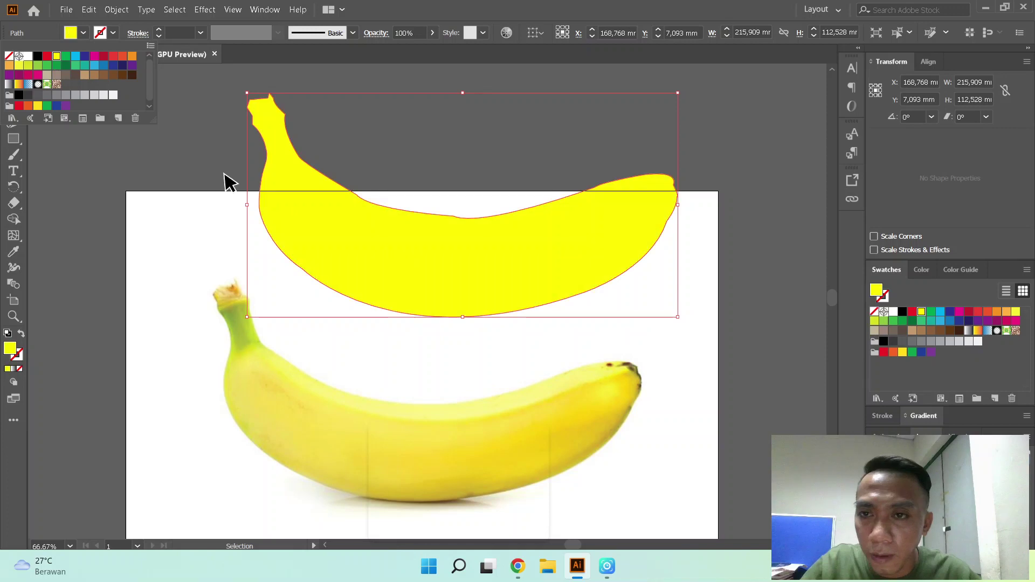
left_click(227, 182)
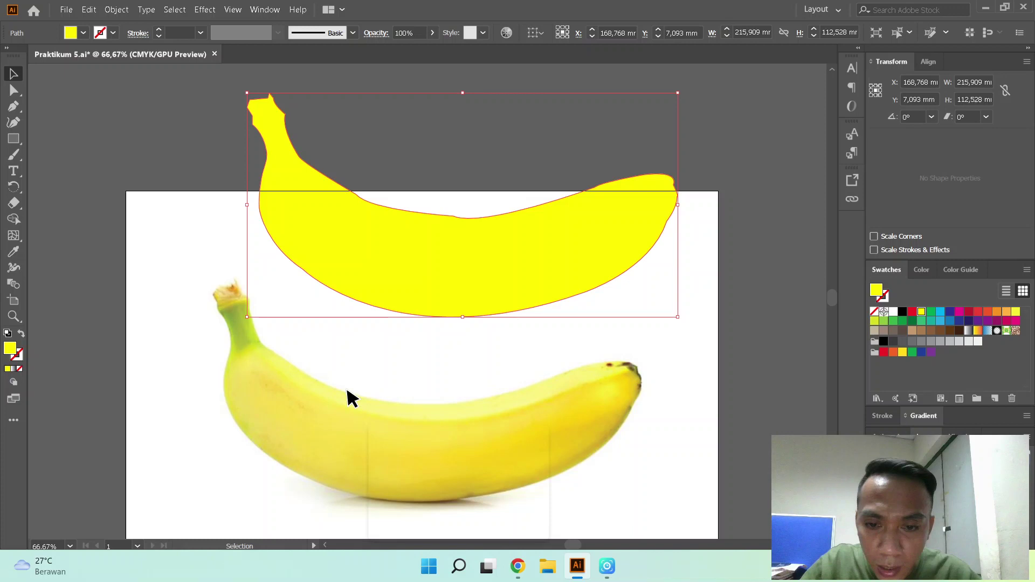
Step: Convert the yellow banana to a gradient mesh with mesh lines at its left edge
key("u")
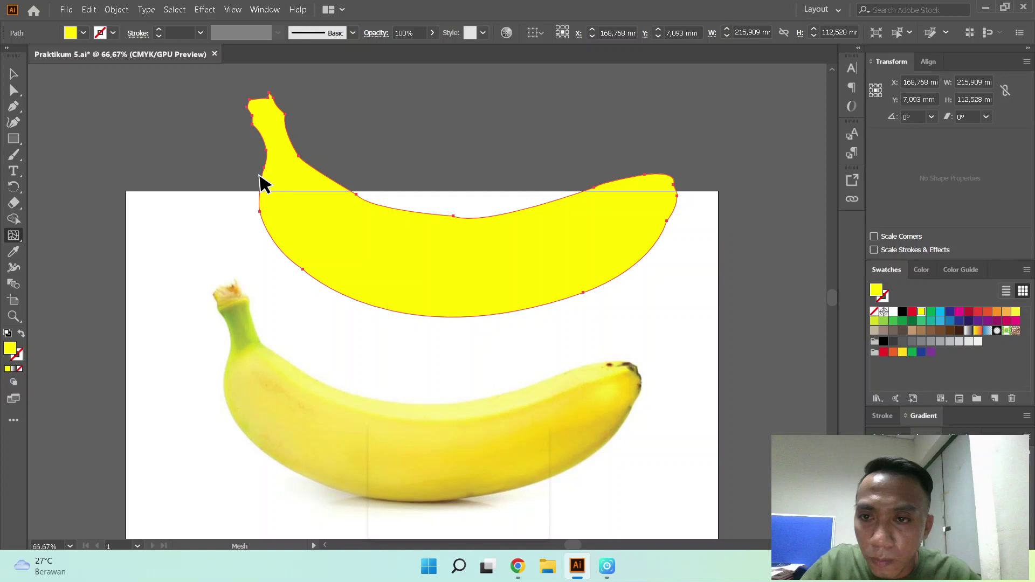
left_click(271, 210)
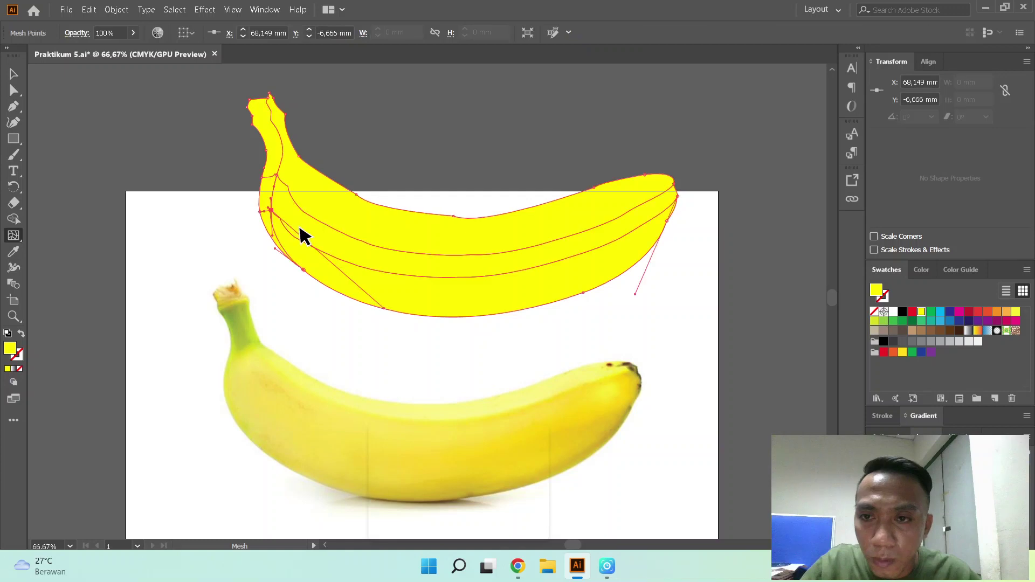
key("ctrl+z")
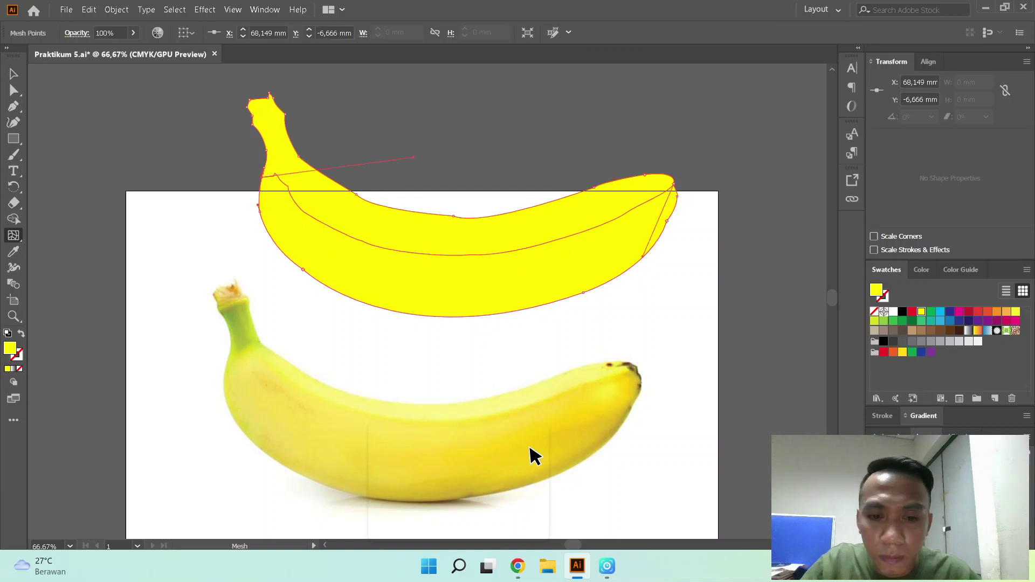
mouse_move(351, 78)
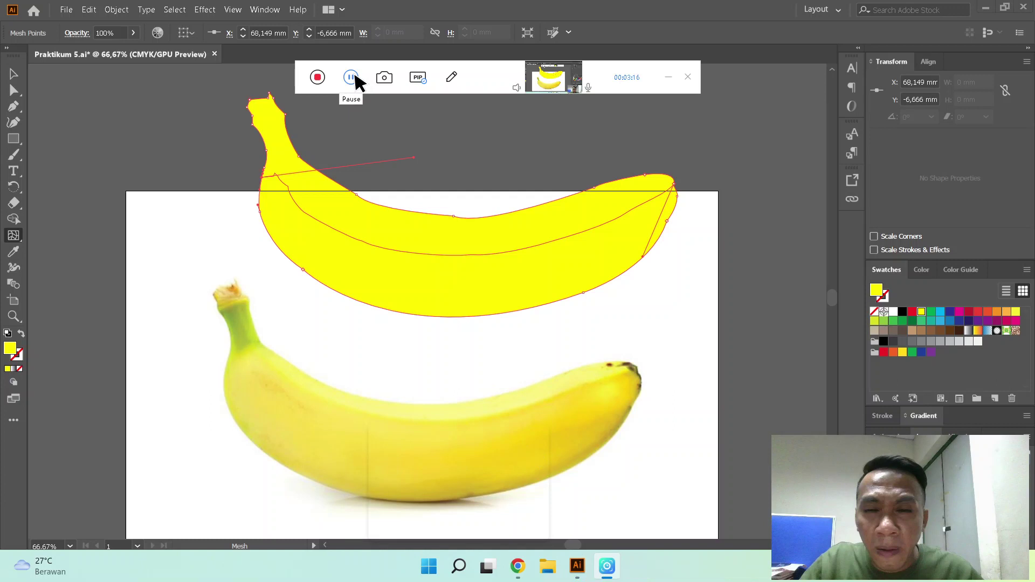
left_click(261, 194)
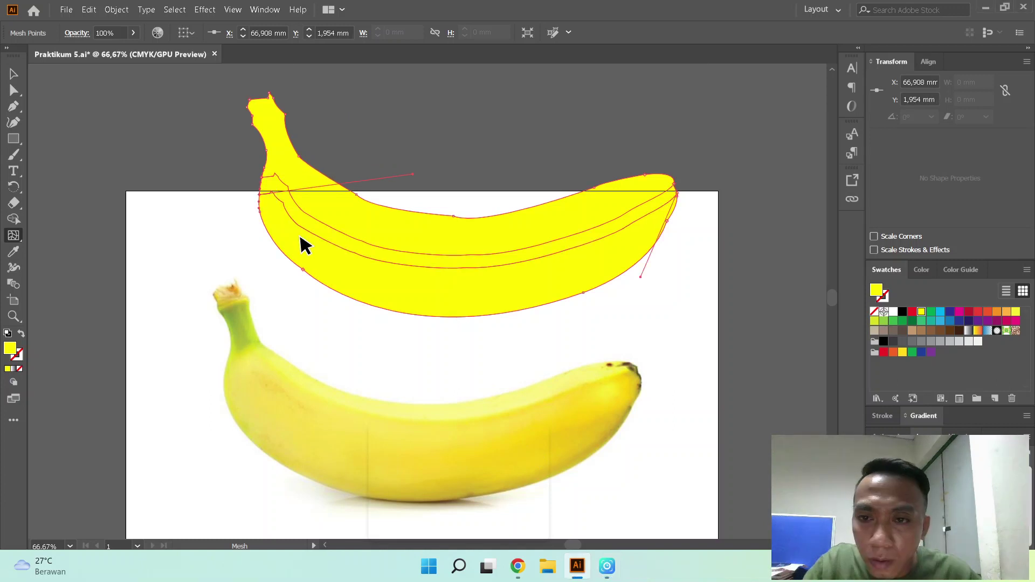
left_click(262, 214)
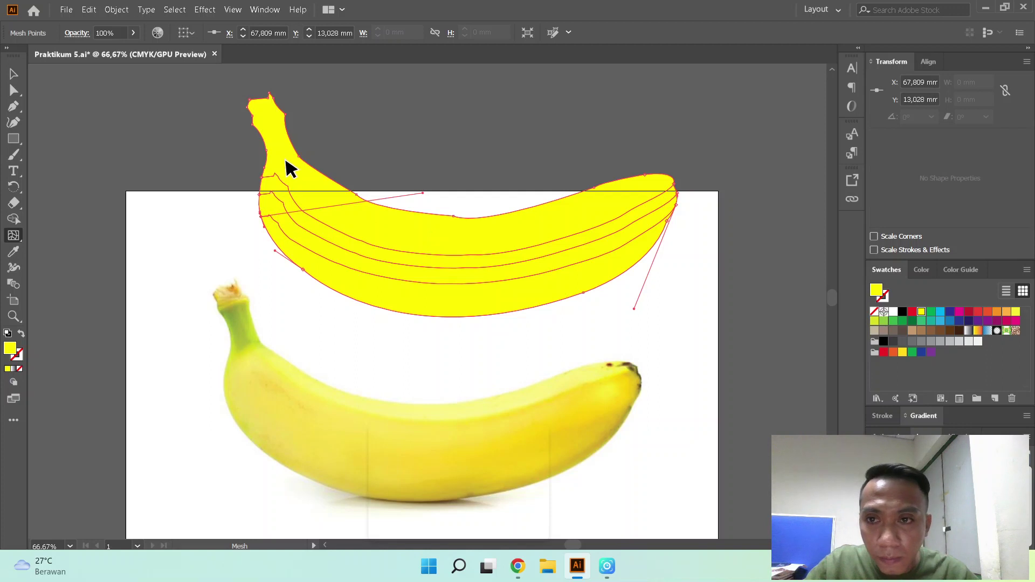
Step: Add a mesh point at the stem and reshape its line, then undo that edit
left_click(263, 133)
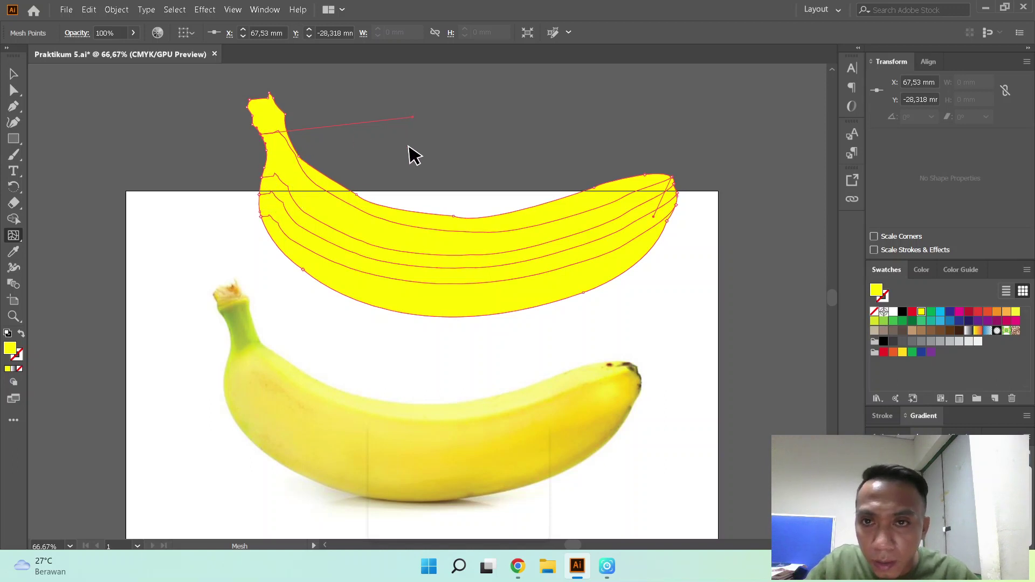
left_click_drag(414, 116, 411, 175)
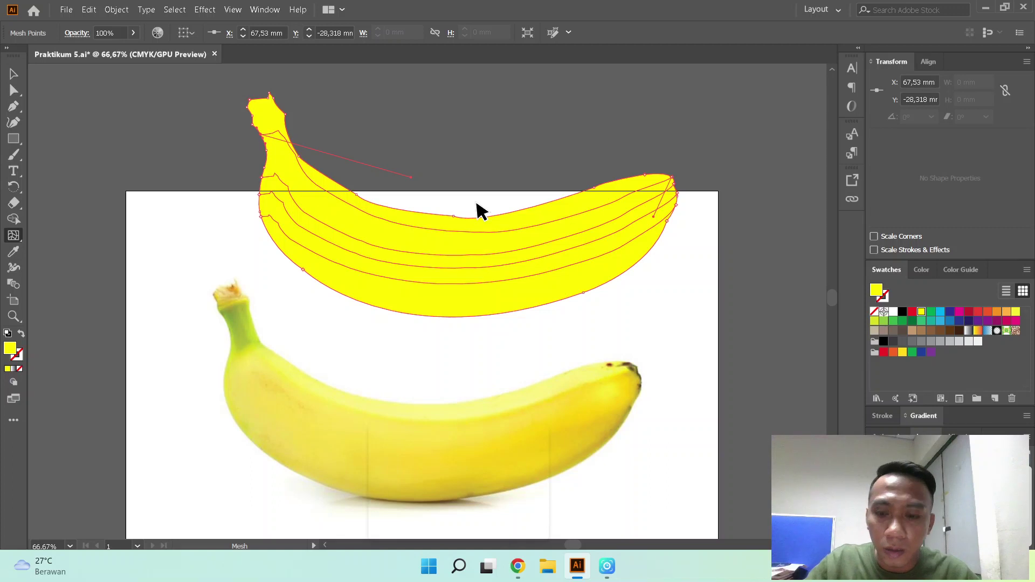
key("ctrl+z")
key("ctrl+z")
key("ctrl+z")
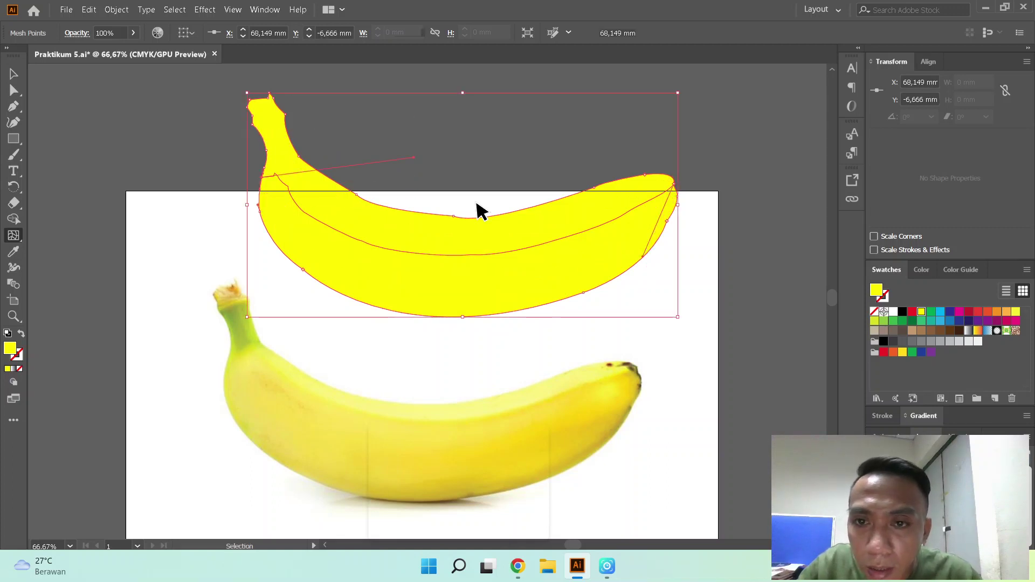
Step: Undo the old mesh back to the plain yellow banana and return to the Mesh tool
key("ctrl+z")
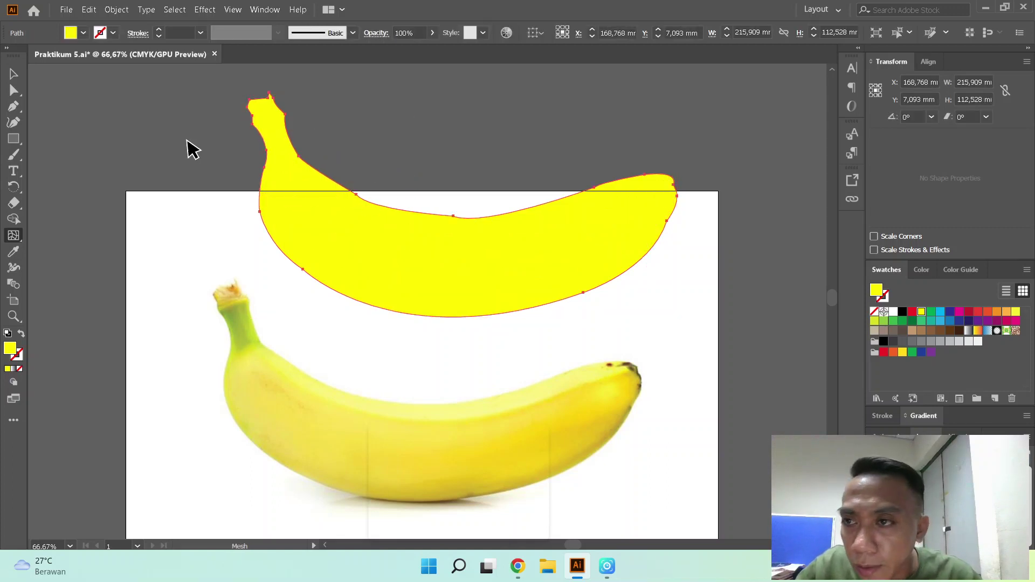
left_click(14, 91)
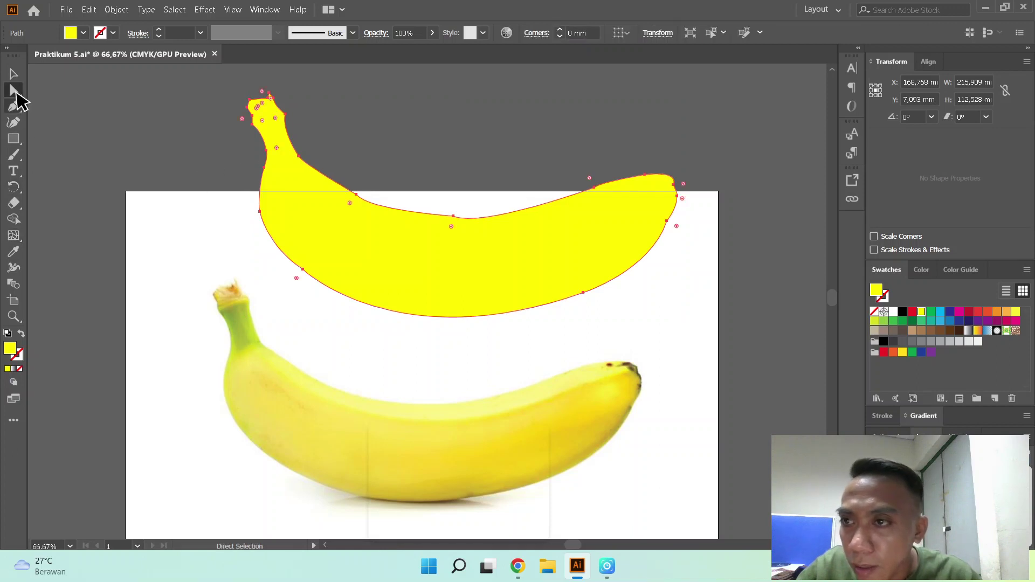
left_click_drag(14, 92, 57, 93)
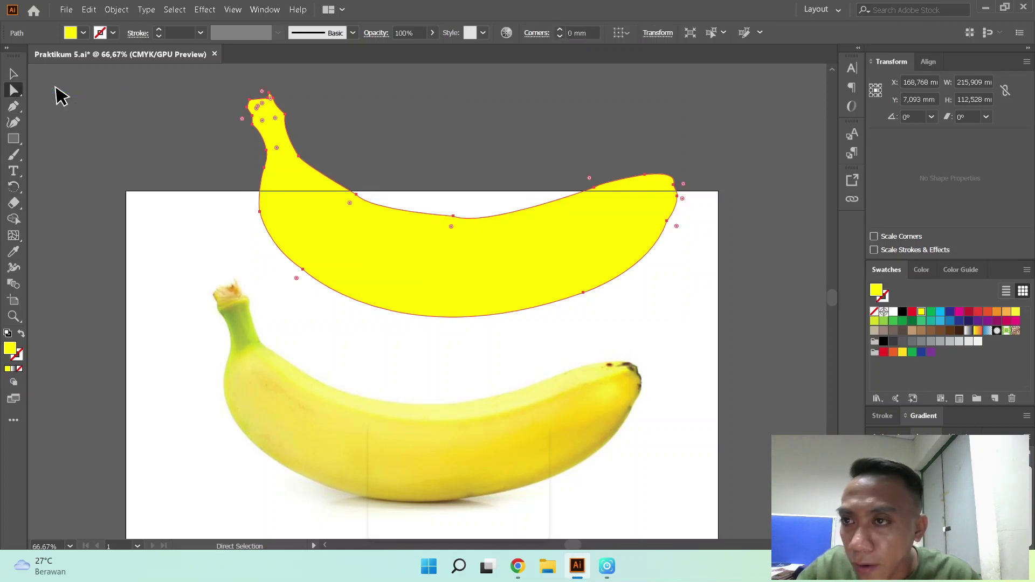
left_click(13, 236)
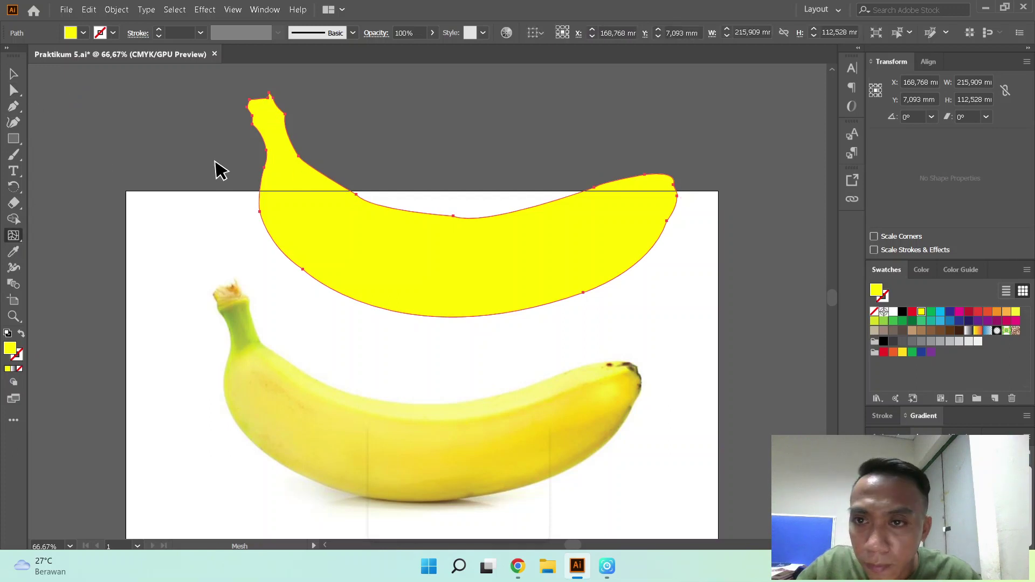
Step: Add lengthwise mesh lines along the banana's left end and near the stem
left_click(277, 245)
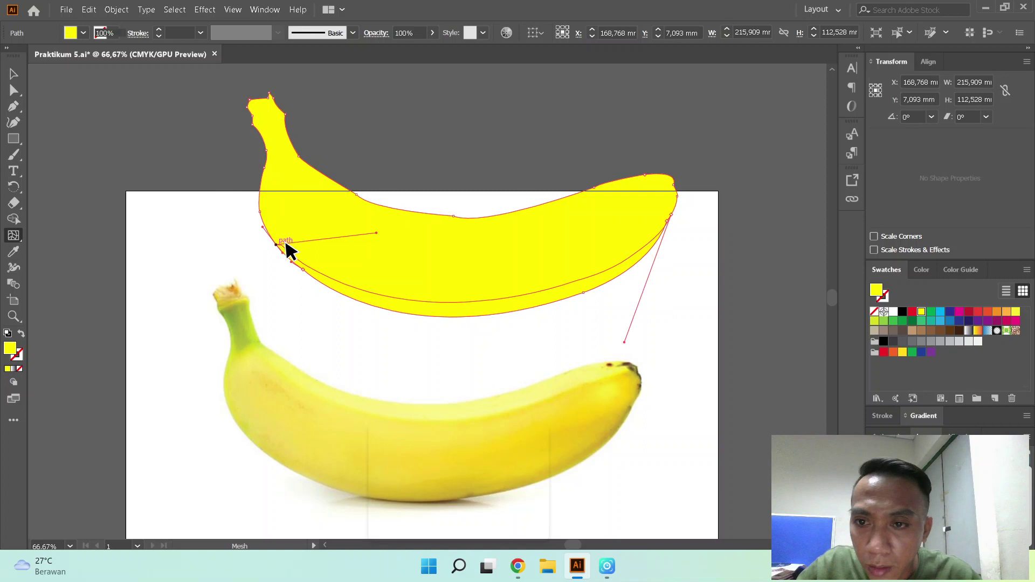
left_click(268, 218)
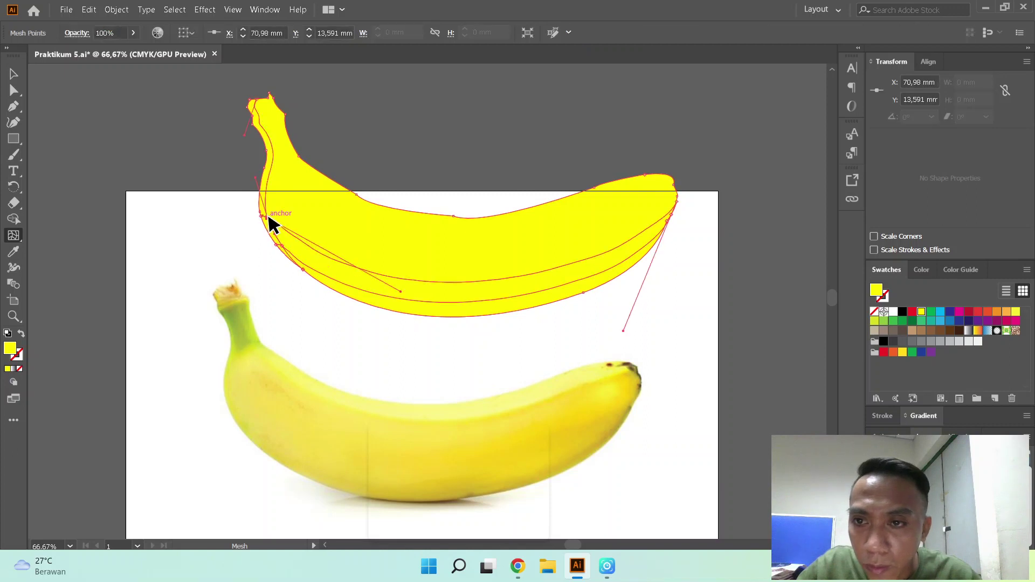
left_click(271, 179)
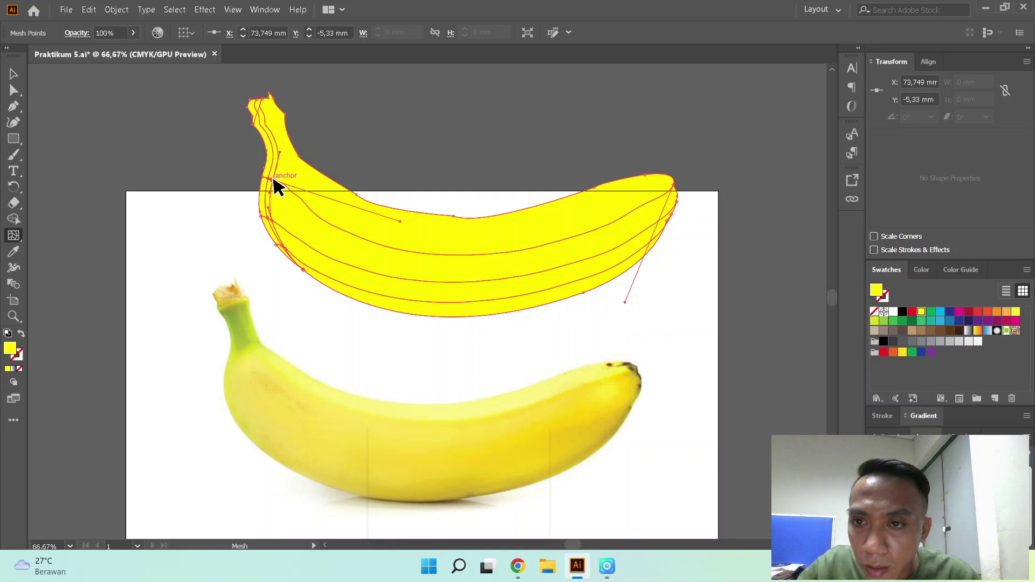
left_click(296, 218)
left_click(326, 201)
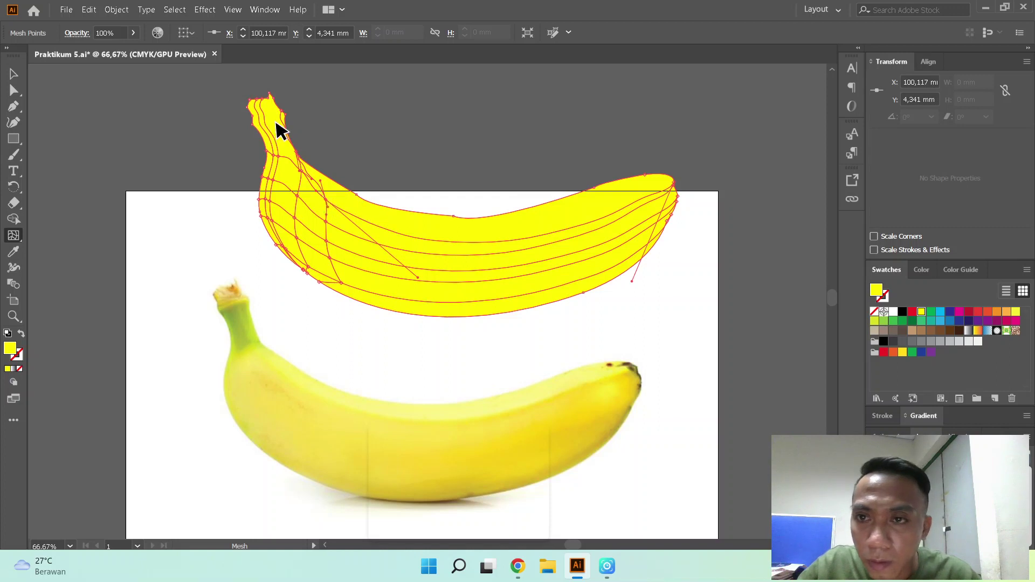
left_click(304, 162)
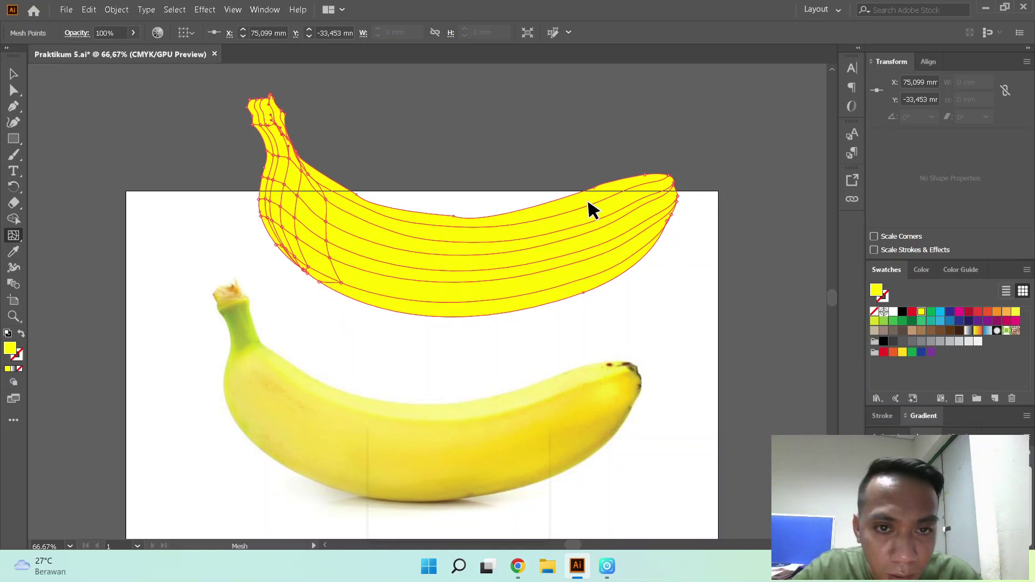
Step: Add three crosswise mesh lines across the middle and right of the banana
left_click(349, 209)
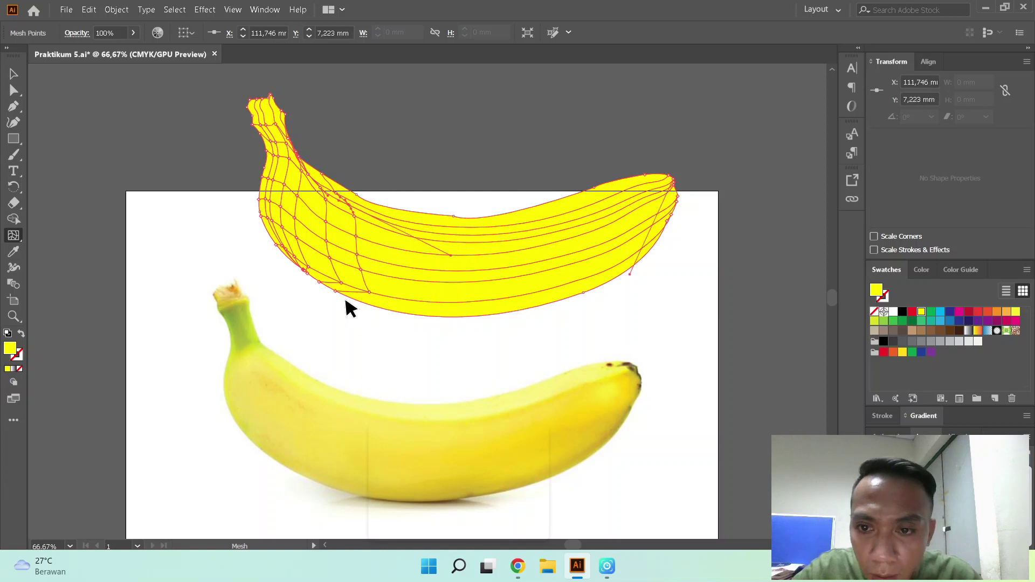
left_click(388, 255)
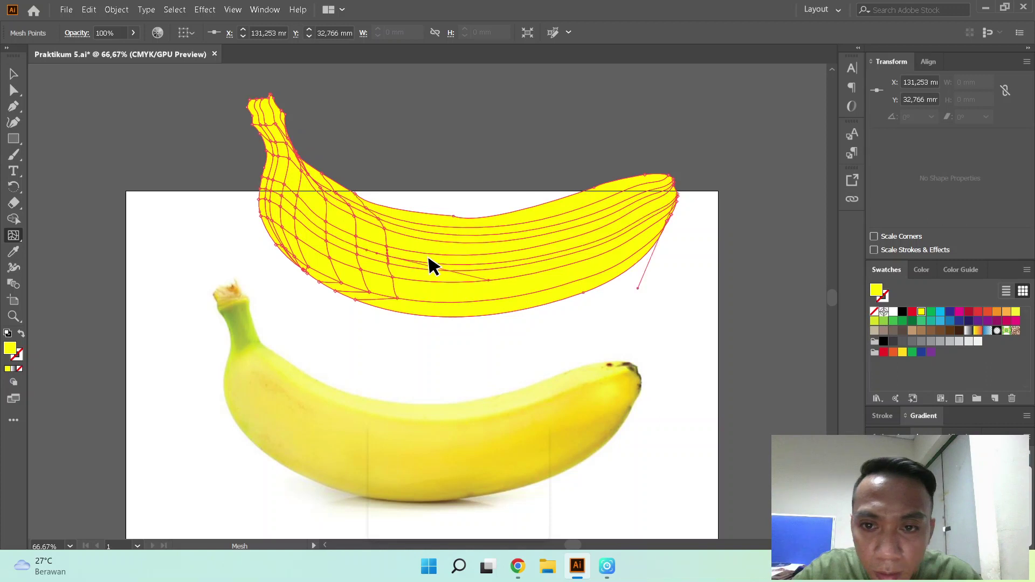
left_click(481, 258)
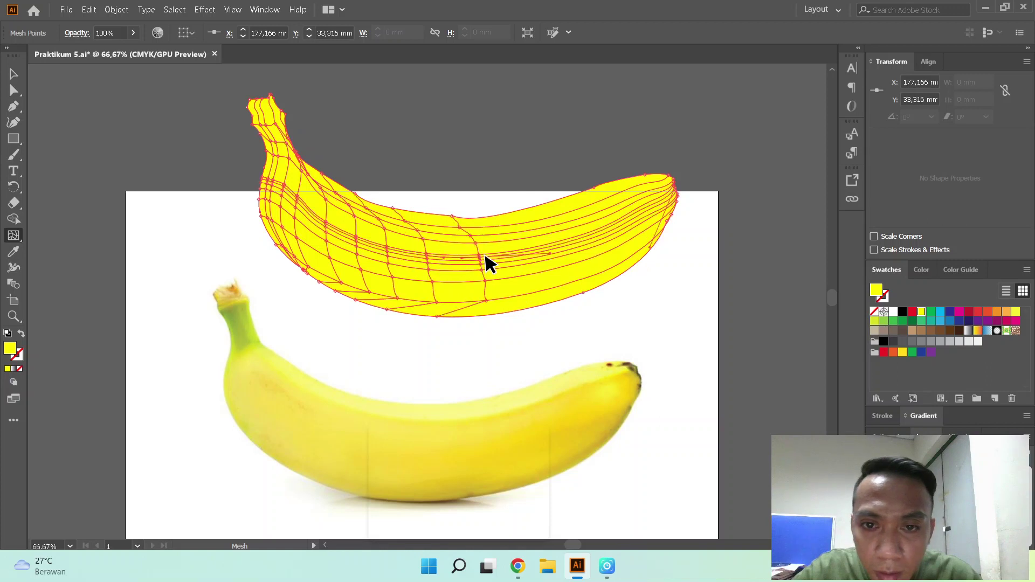
Step: Undo the last several mesh points added to the banana
key("ctrl+z")
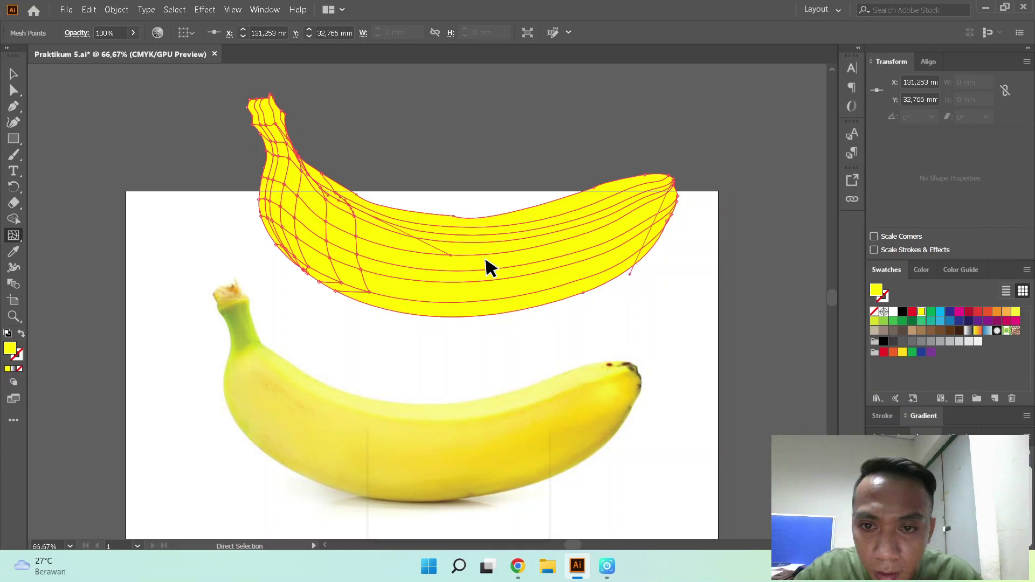
key("ctrl+z")
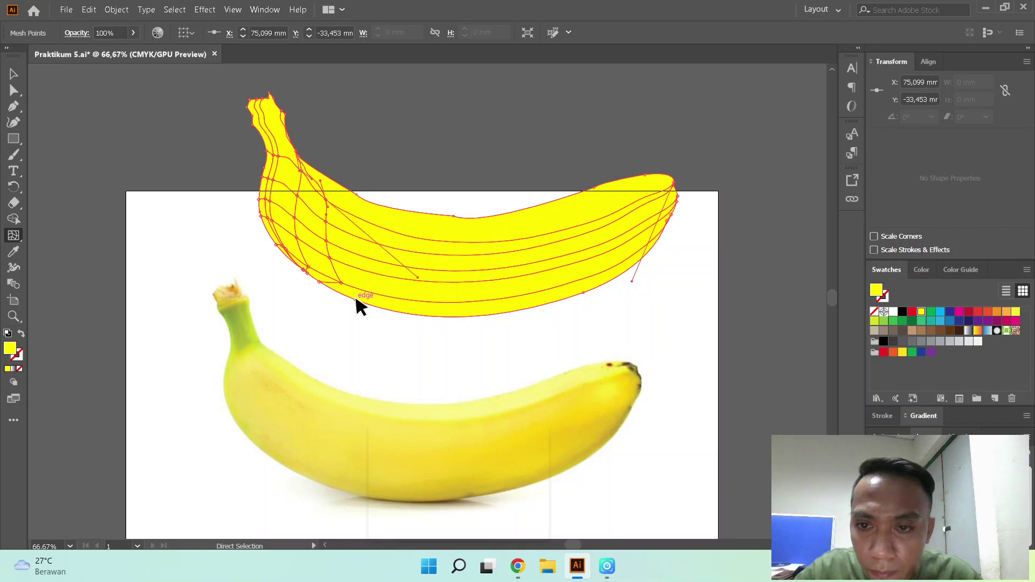
key("ctrl+z")
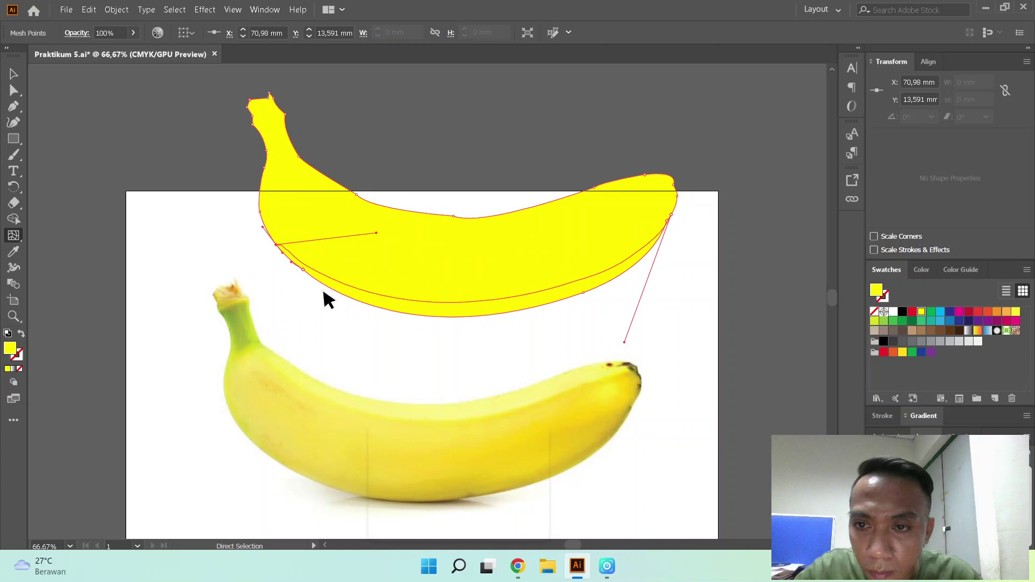
Step: Reshape the mesh curve along the banana's lower edge, undoing the extra inner-line bend
left_click(377, 233)
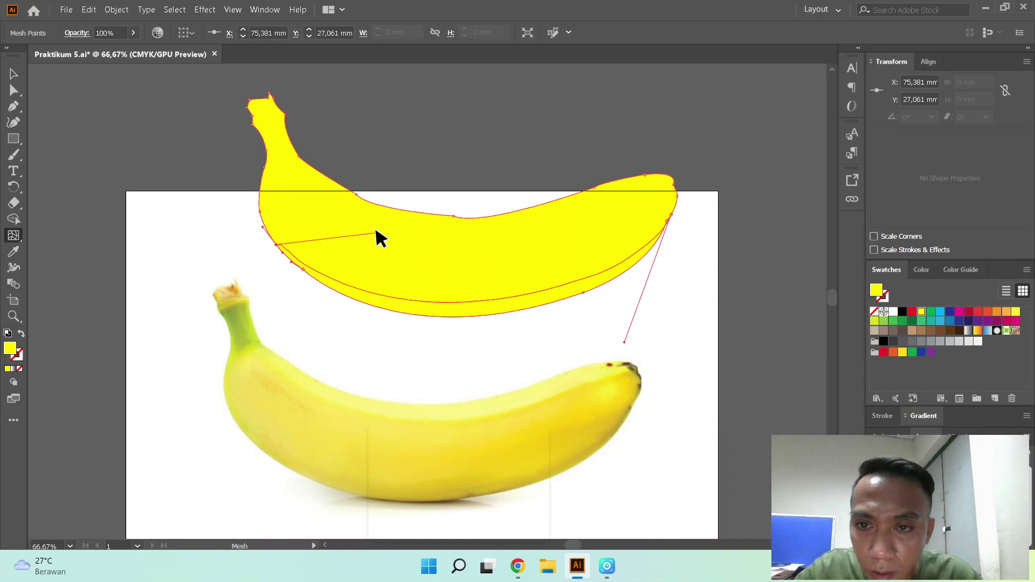
left_click_drag(376, 233, 390, 273)
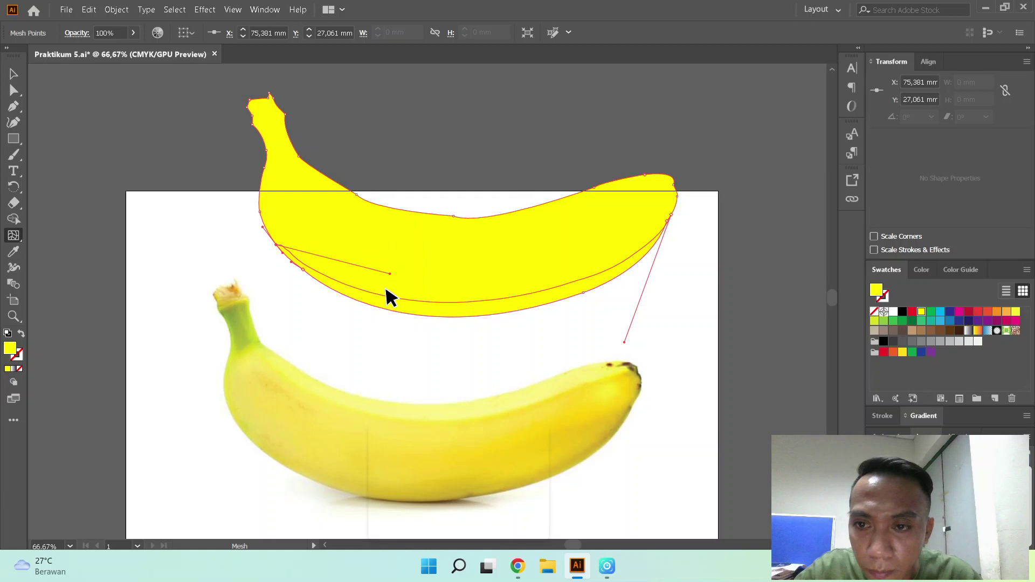
left_click_drag(272, 244, 192, 219)
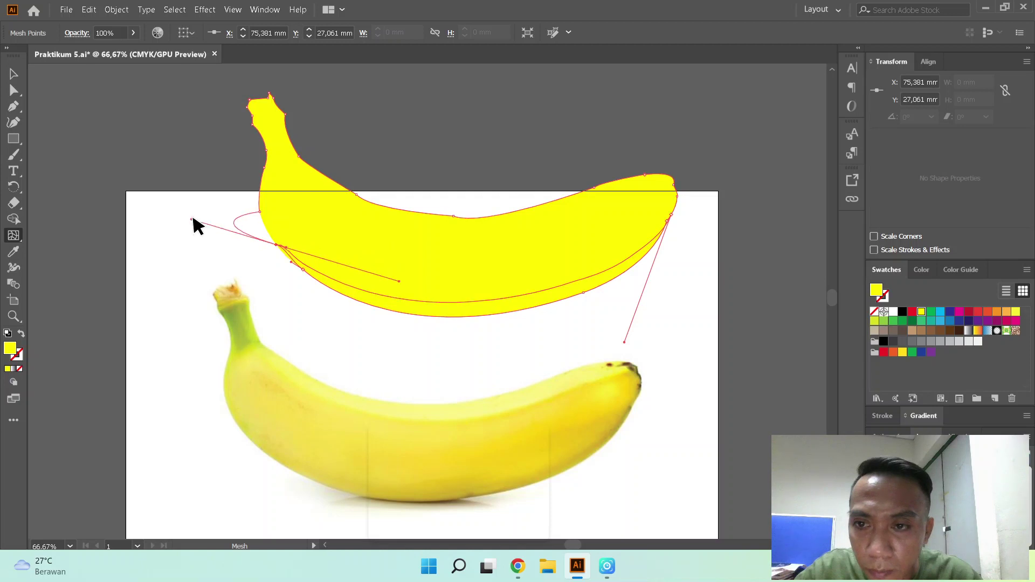
key("ctrl+z")
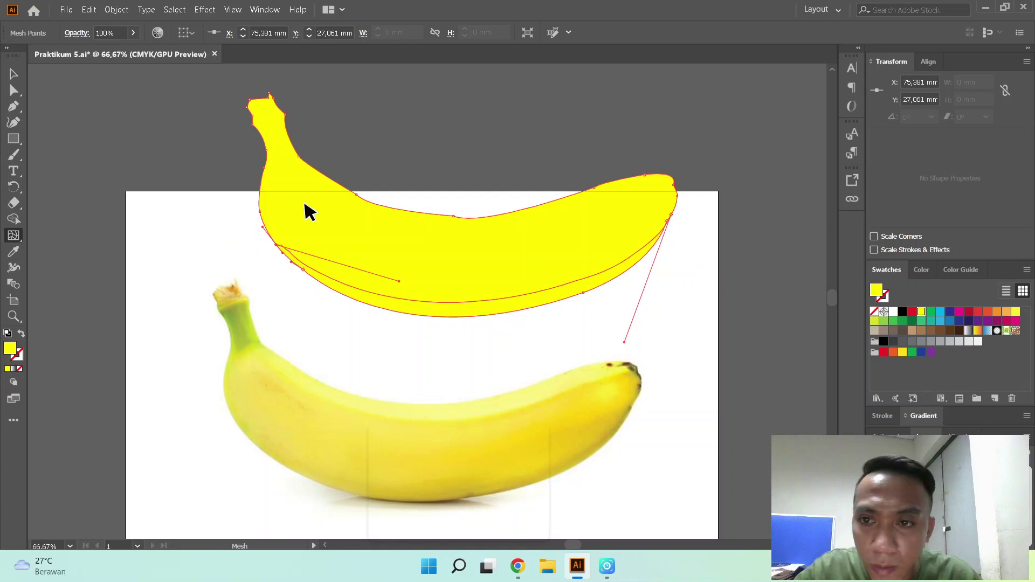
Step: Deselect the mesh points, select the whole banana mesh, and zoom to 100%
scroll(591, 157, "up", 1)
scroll(592, 157, "down", 1)
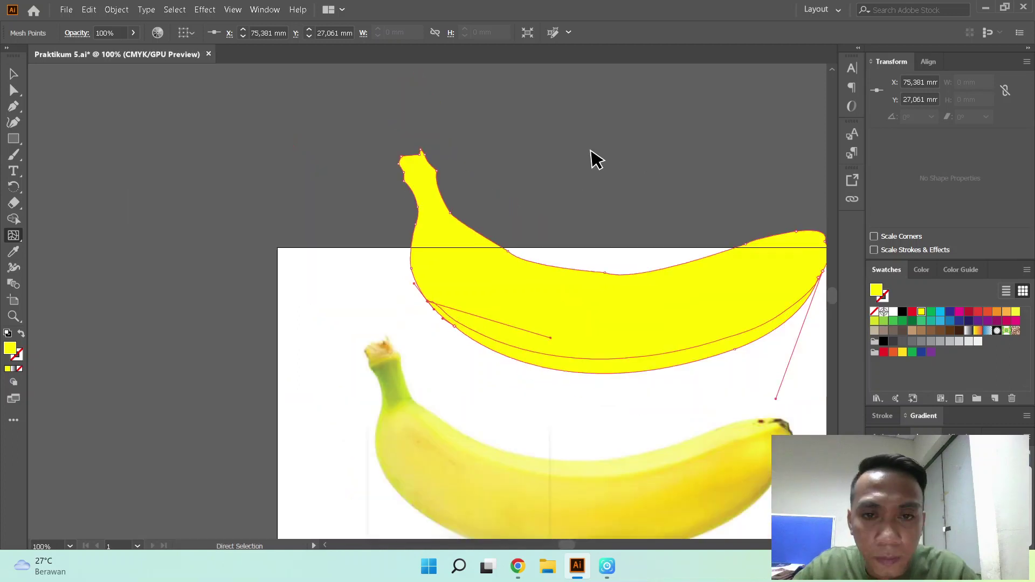
scroll(593, 159, "down", 1)
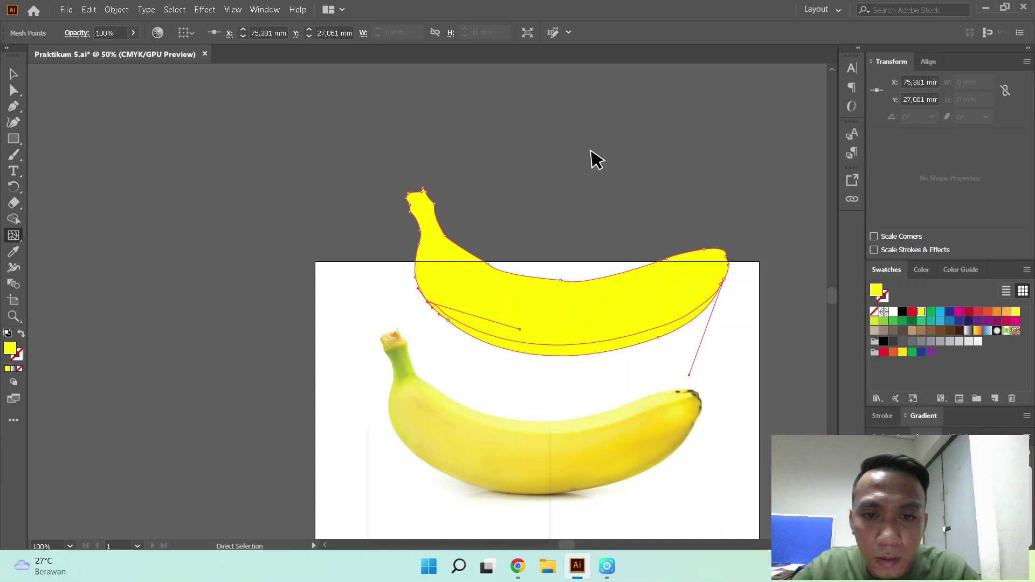
key("v")
key("ctrl+shift+a")
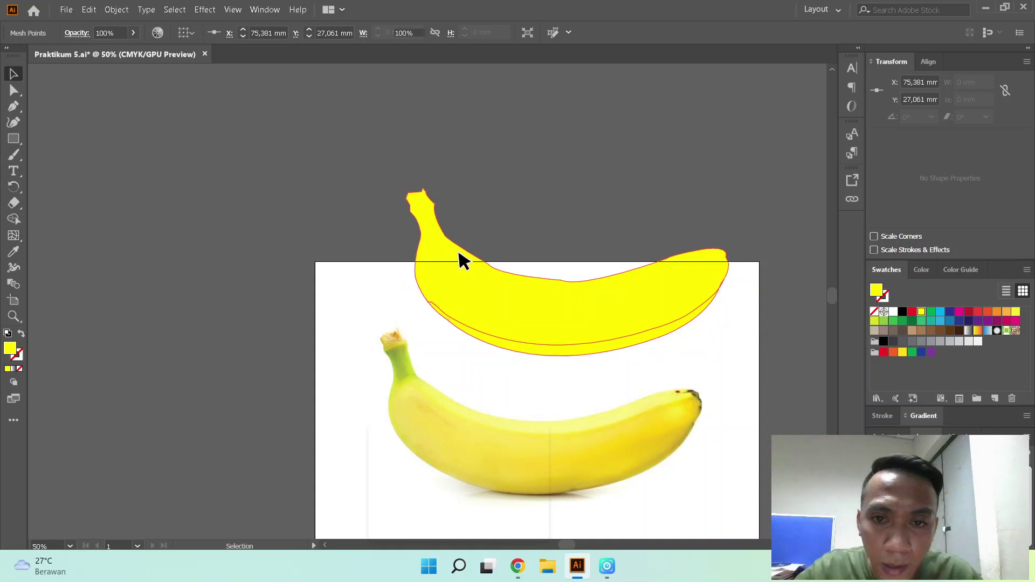
left_click(490, 269)
key("ctrl+1")
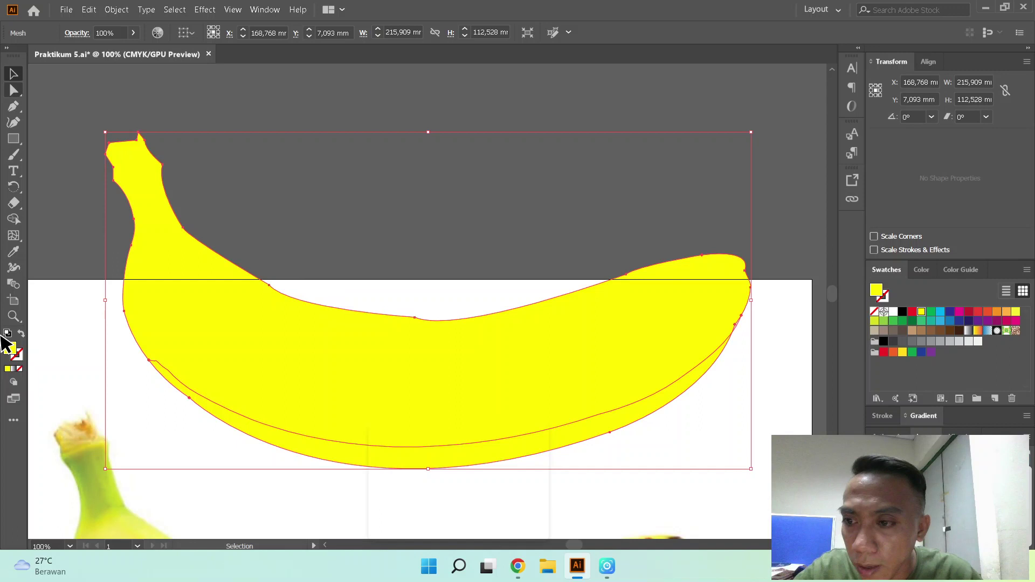
Step: Select a mesh point and the banana shape with the Direct Selection tool
key("g")
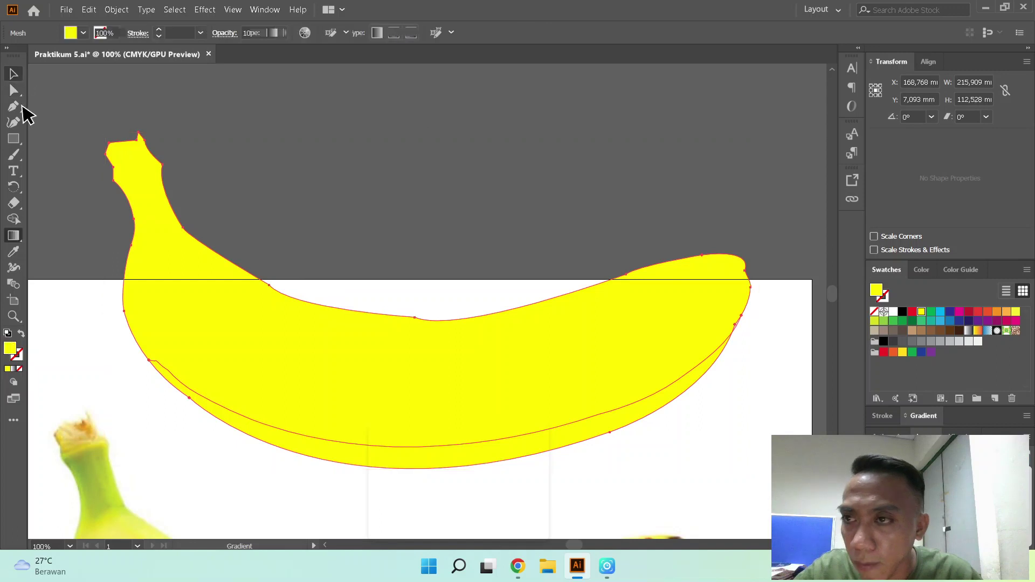
key("a")
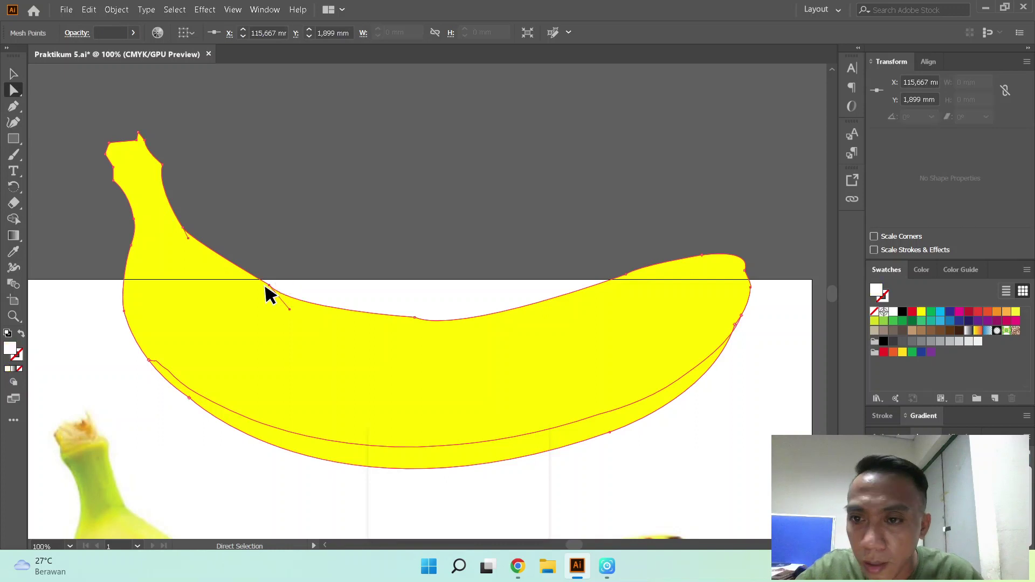
left_click(269, 284)
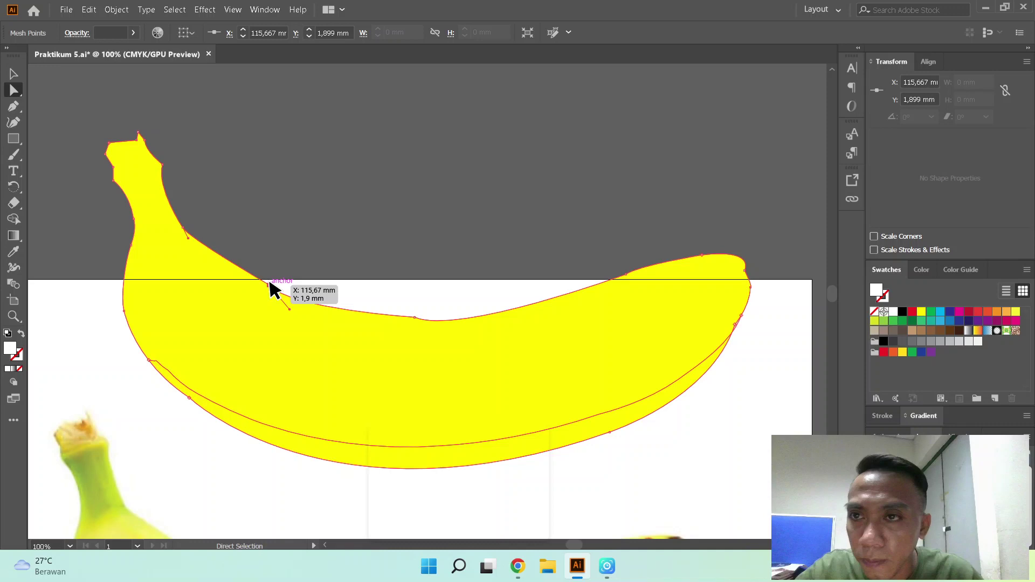
scroll(285, 270, "down", 3)
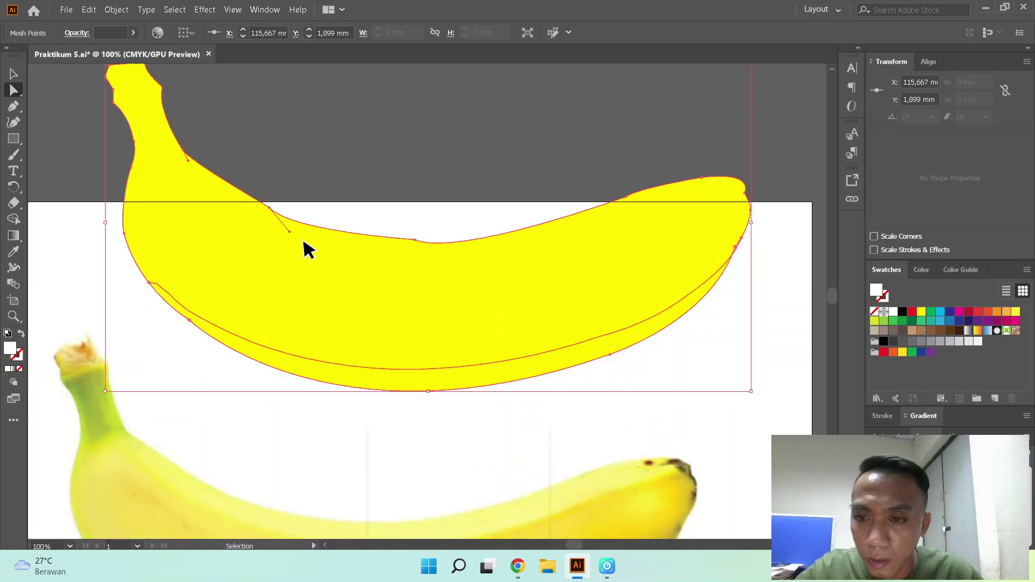
left_click(261, 358)
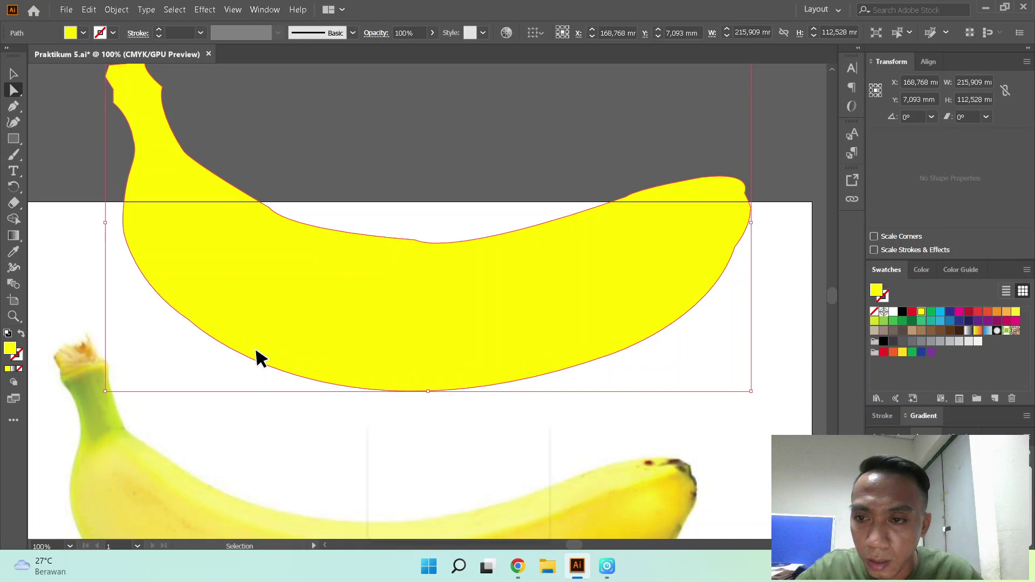
Step: Zoom out, clear the selection, and bring up the Fill swatch choices
key("ctrl+minus")
key("ctrl+shift+a")
key("v")
left_click(83, 33)
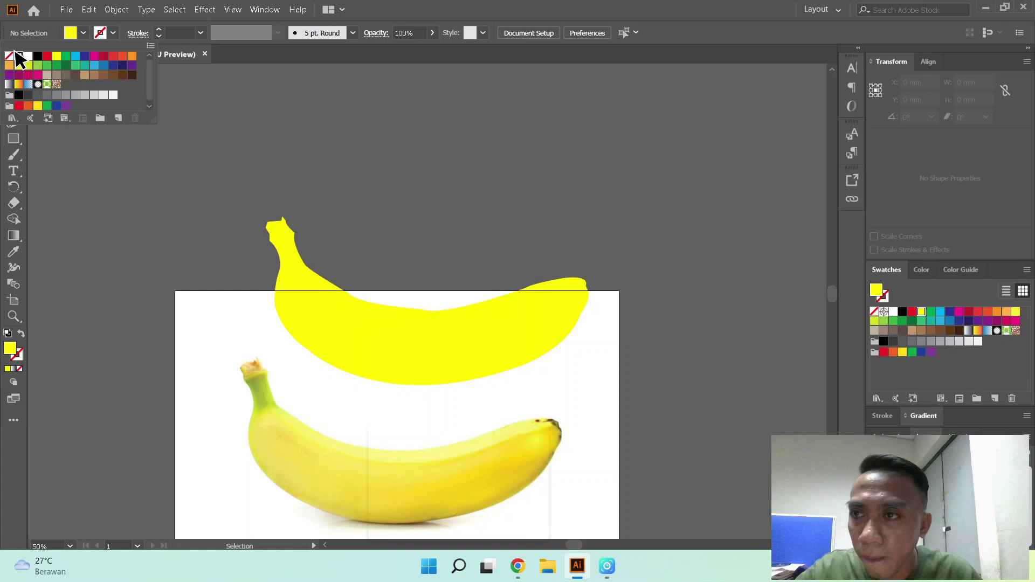
Step: Set the traced banana's fill to None and deselect the outline
left_click(11, 56)
scroll(475, 242, "down", 2)
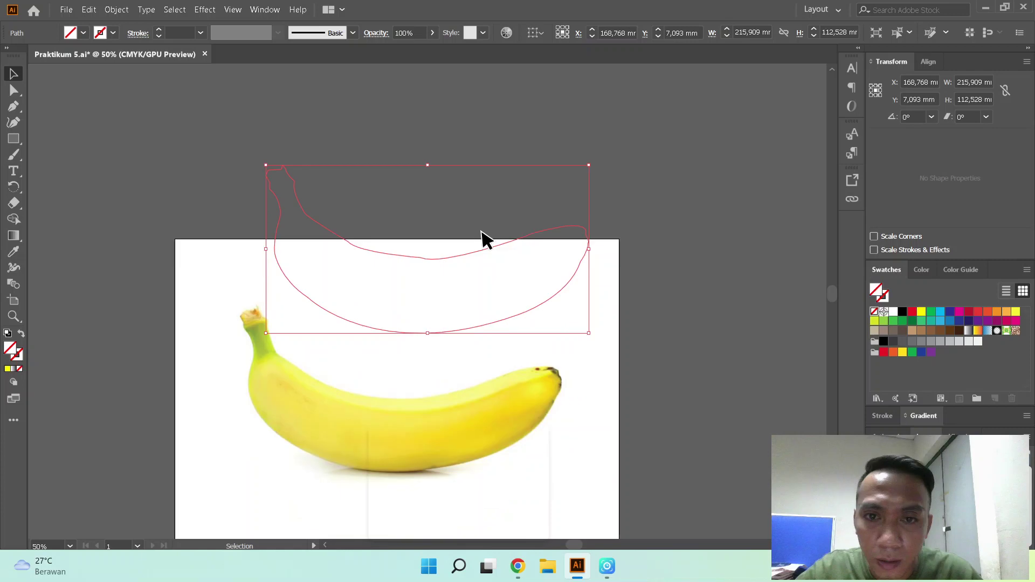
scroll(496, 242, "down", 1)
left_click(510, 245)
Step: Redock the floating document window back into place
left_click_drag(139, 54, 180, 129)
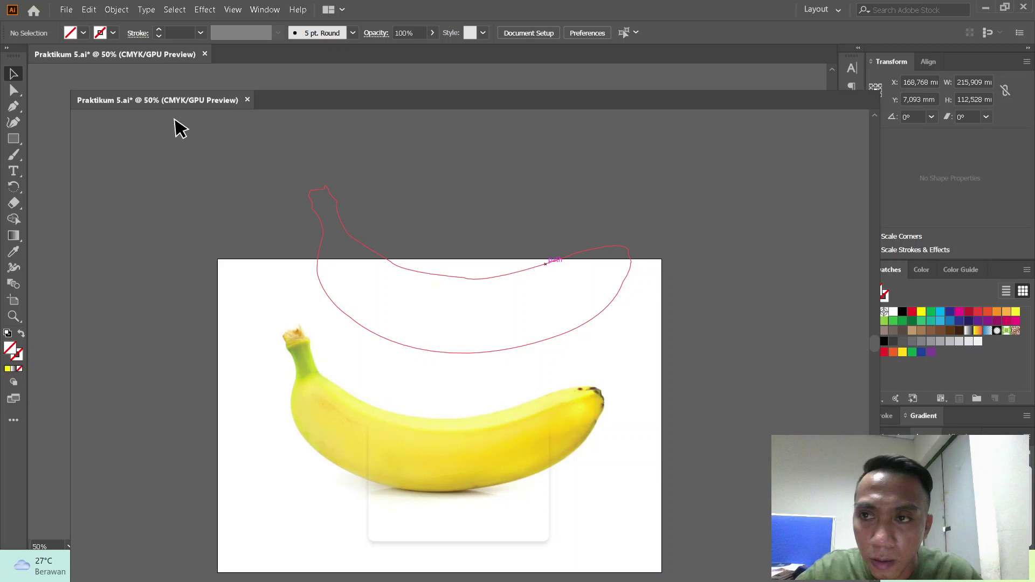
left_click_drag(180, 127, 101, 69)
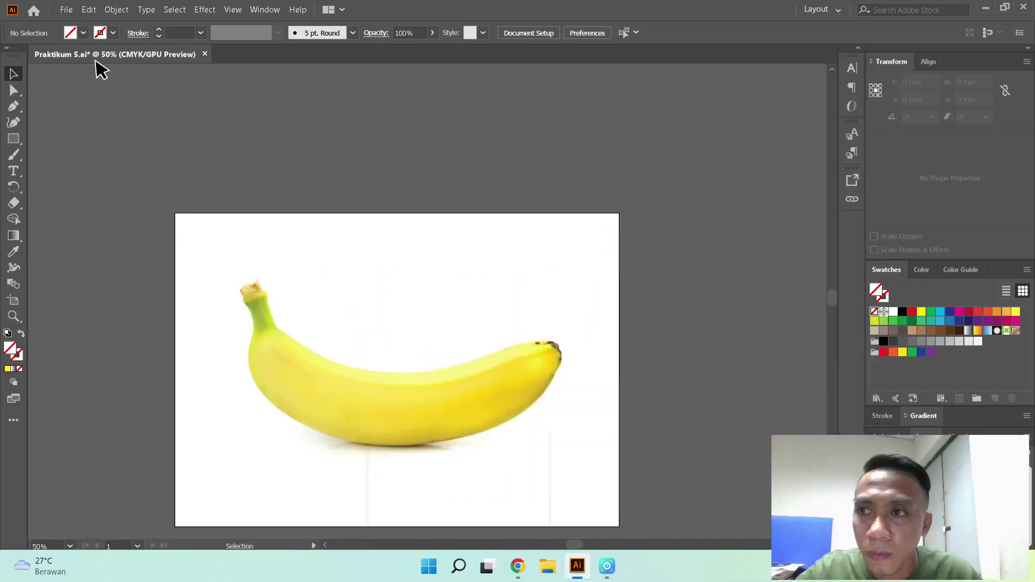
scroll(415, 379, "down", 2)
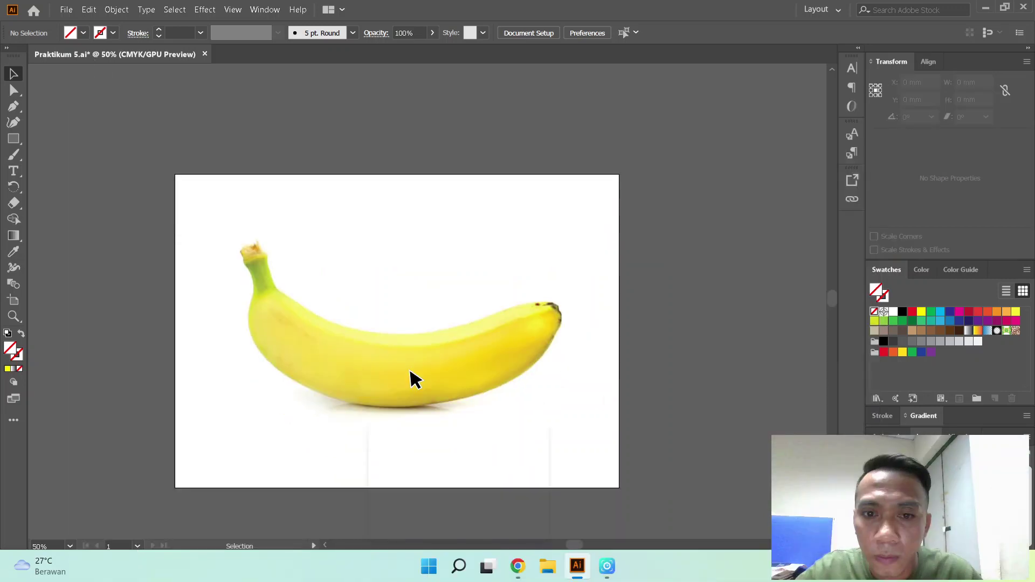
scroll(410, 372, "down", 4)
scroll(363, 241, "up", 5)
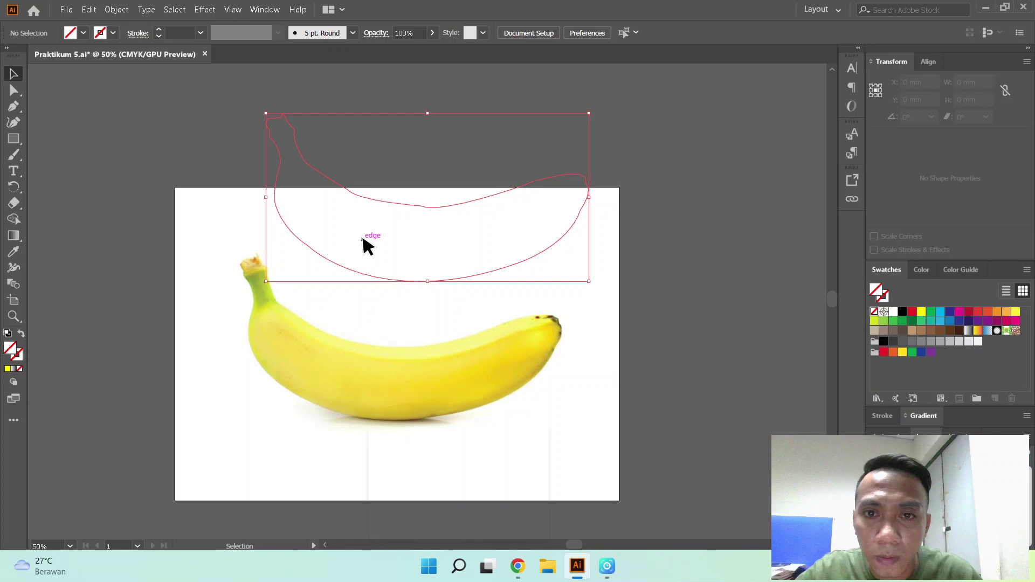
Step: Move the empty banana outline down onto the photo banana, deselect it, and zoom to 100%
mouse_move(362, 240)
left_mouse_down()
mouse_move(290, 301)
mouse_move(284, 320)
mouse_move(291, 316)
left_mouse_up()
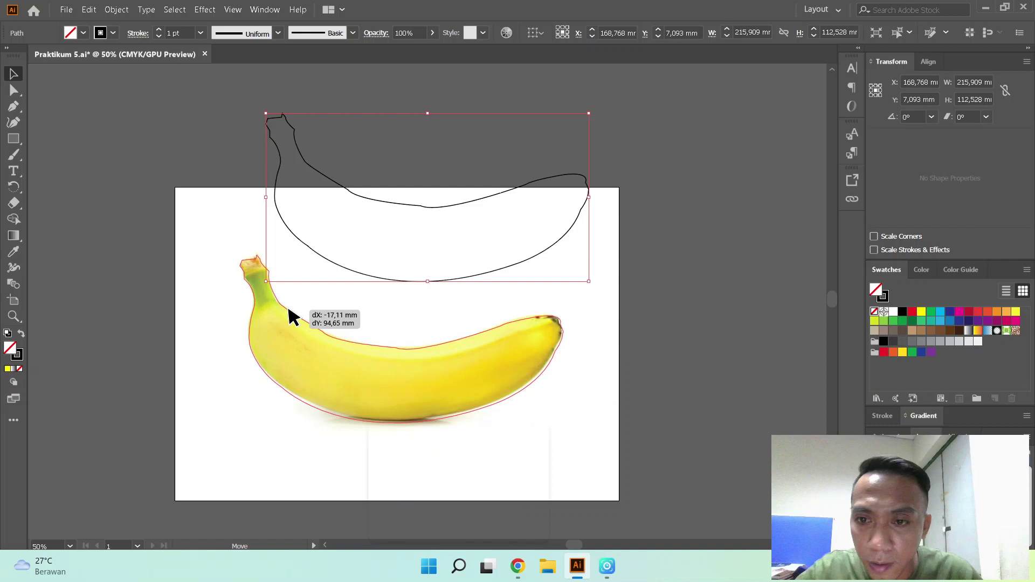
left_click_drag(289, 310, 289, 310)
key("ctrl+shift+a")
key("ctrl+1")
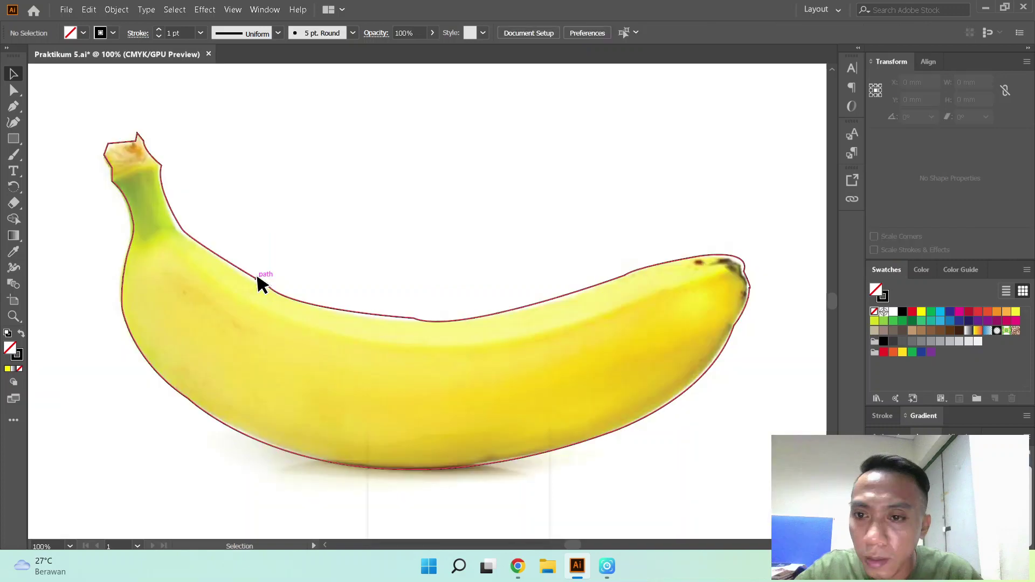
Step: Delete two extra top-edge anchors, then drag a handle to bend that edge along the photo
left_click(257, 278)
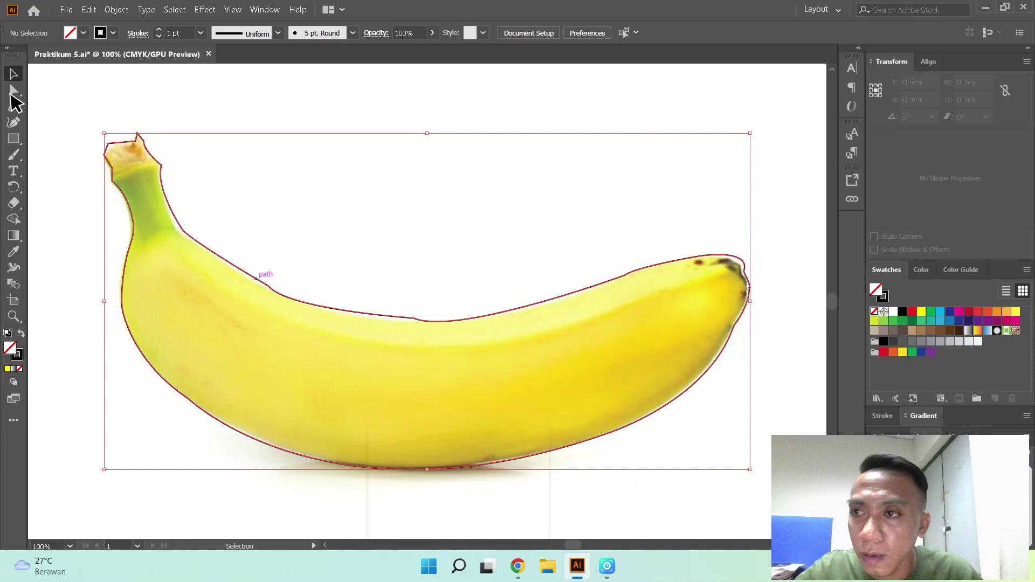
left_click(12, 92)
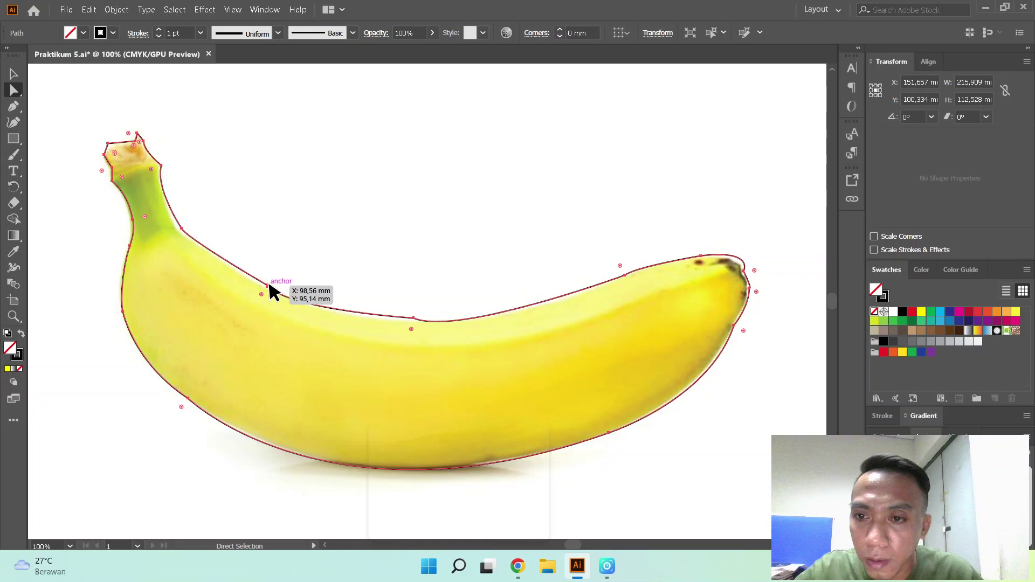
left_click(268, 284)
left_click(244, 32)
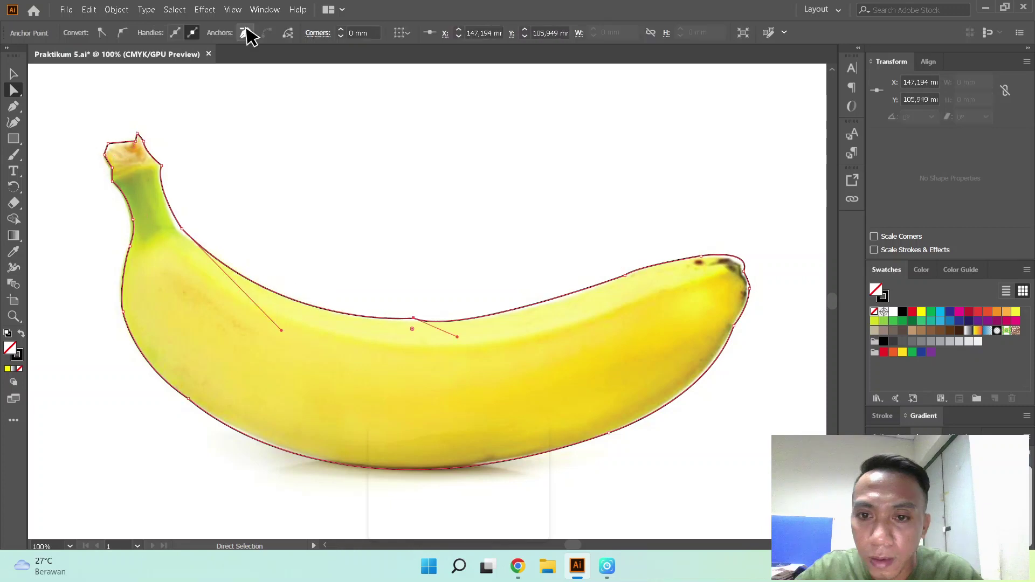
left_click(246, 34)
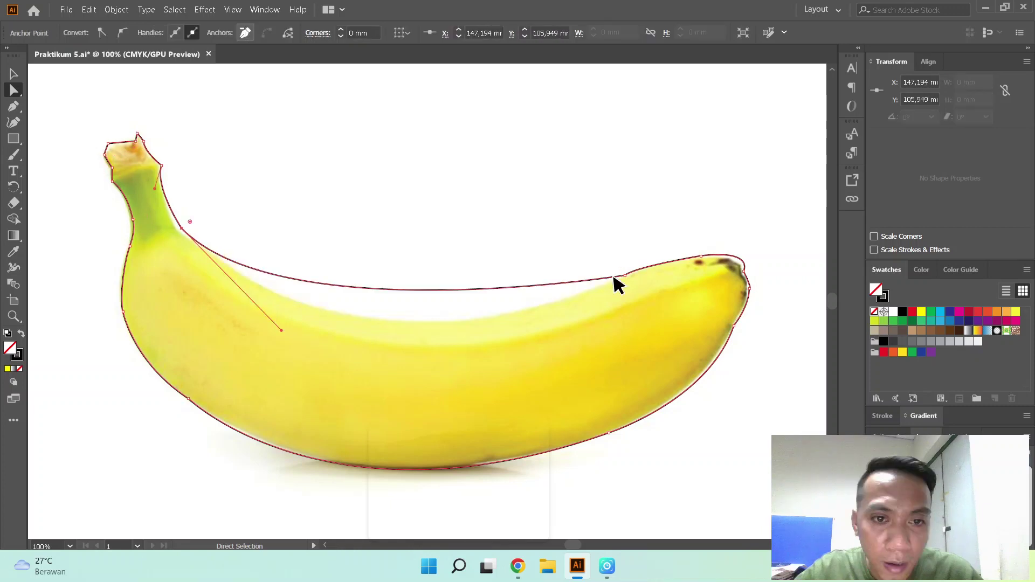
left_click(615, 276)
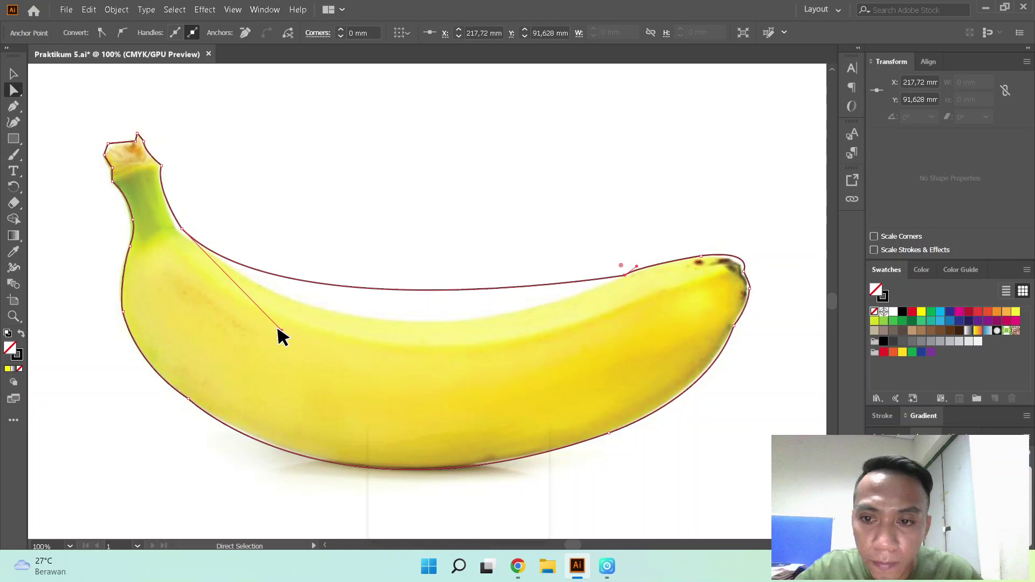
left_click_drag(278, 328, 410, 408)
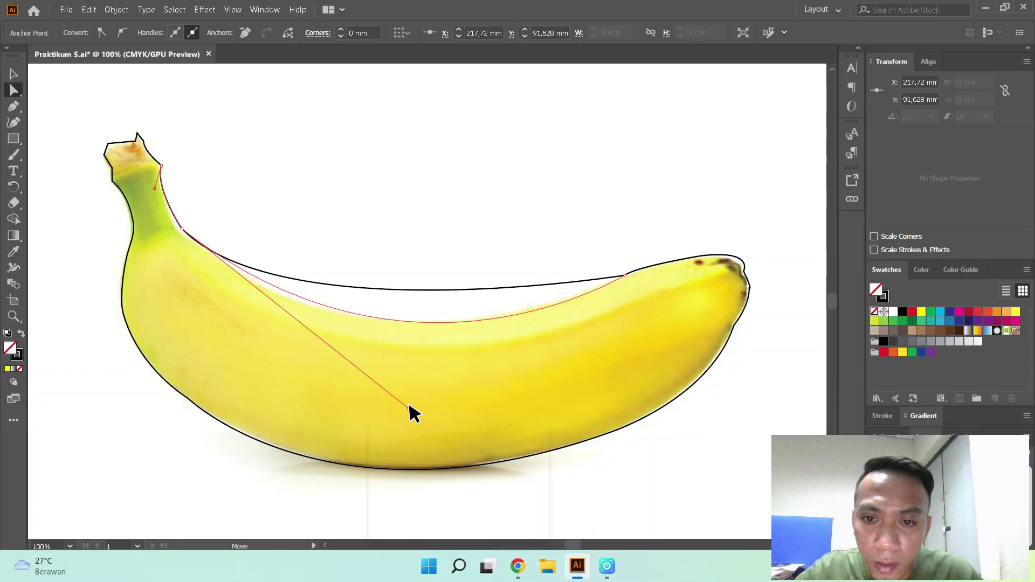
Step: Drag the bottom anchor's direction handle so the lower curve matches the banana's bottom, then deselect
scroll(412, 414, "down", 3)
mouse_move(609, 368)
left_mouse_down()
mouse_move(208, 493)
mouse_move(222, 493)
left_mouse_up()
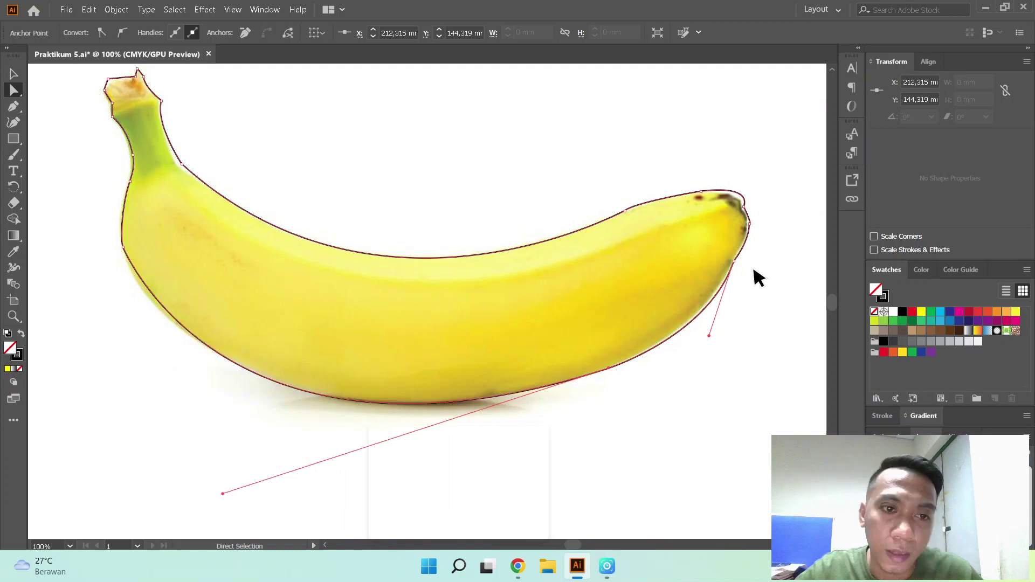
left_click(124, 250)
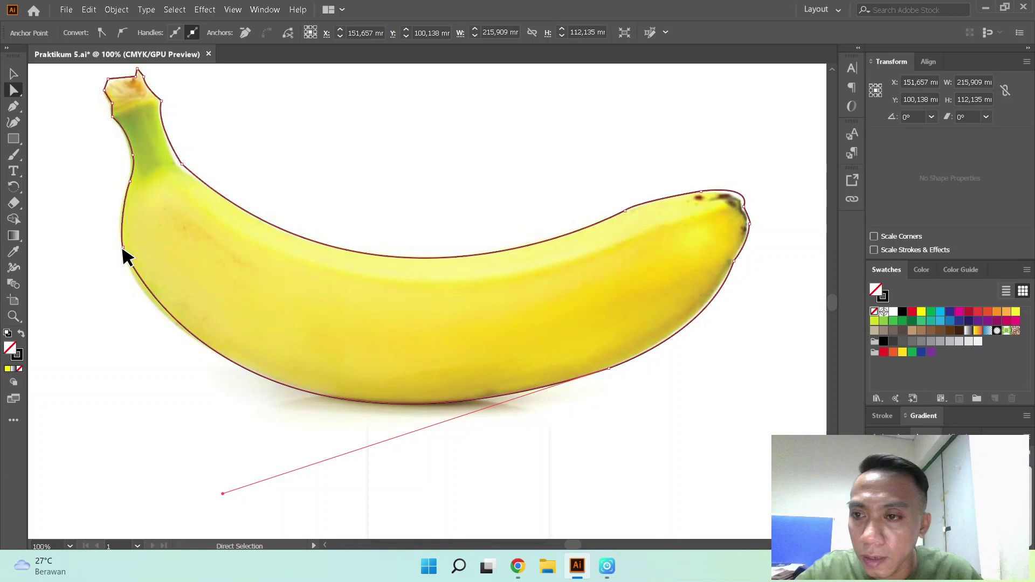
left_click(123, 248)
mouse_move(223, 493)
left_mouse_down()
mouse_move(196, 498)
mouse_move(223, 490)
left_mouse_up()
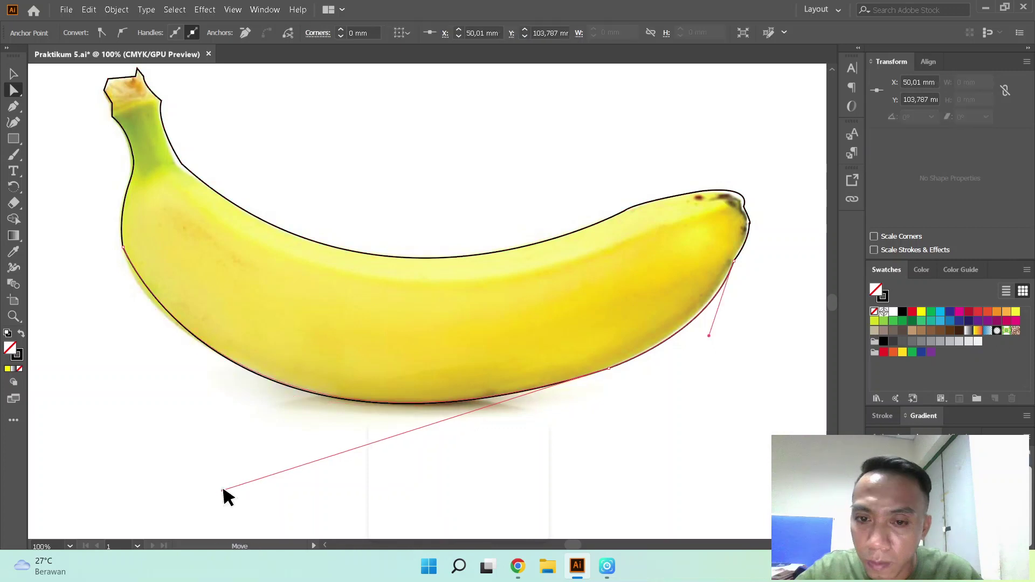
left_click(484, 148)
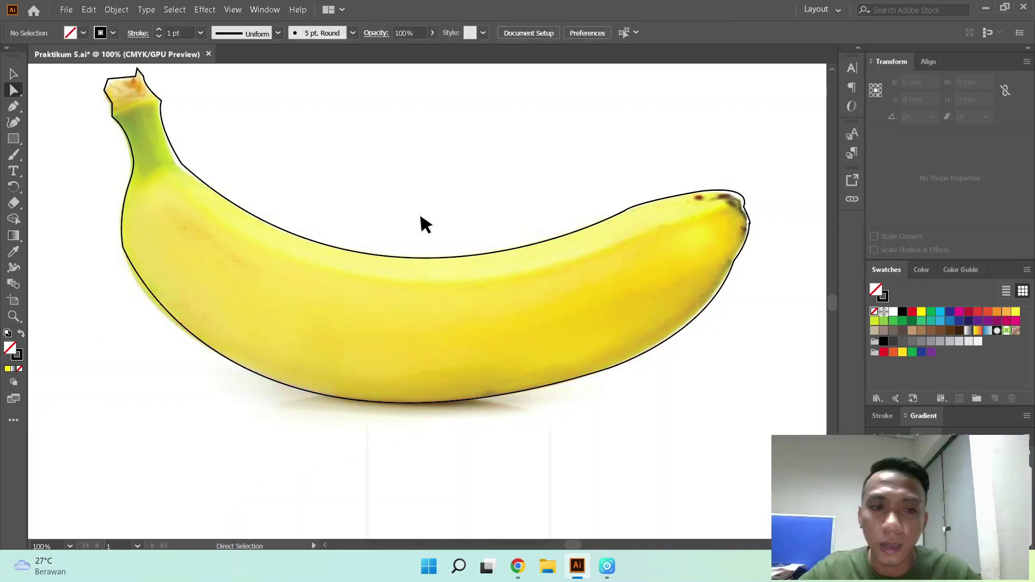
scroll(424, 224, "up", 2)
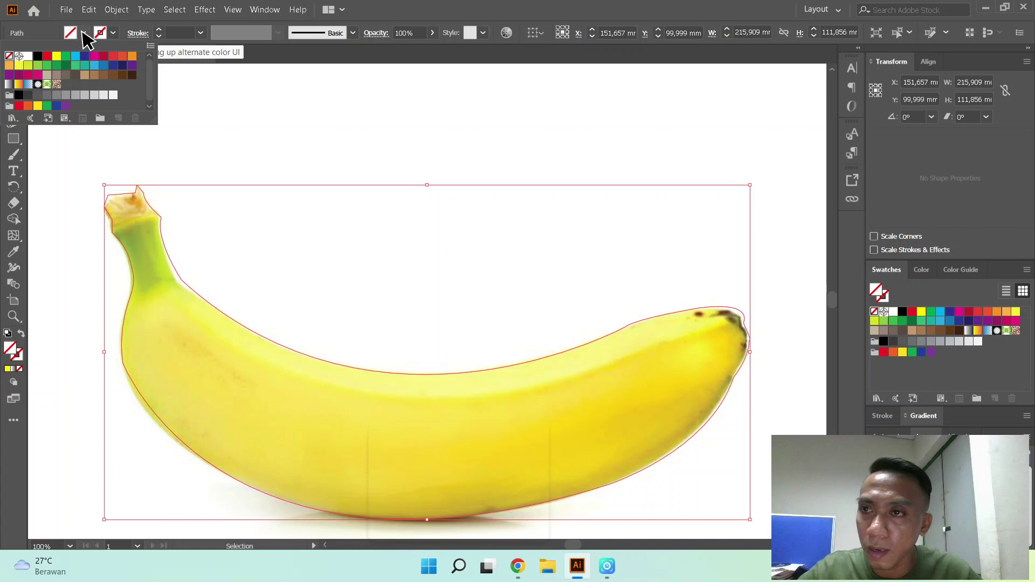
Step: Fill the banana outline with solid black from the fill swatches
left_click(16, 56)
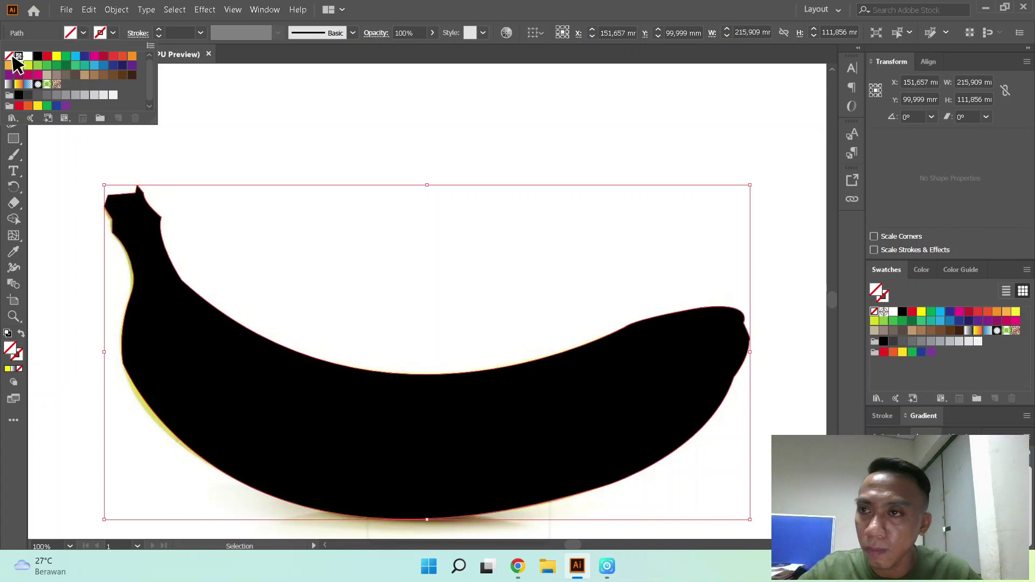
left_click(82, 34)
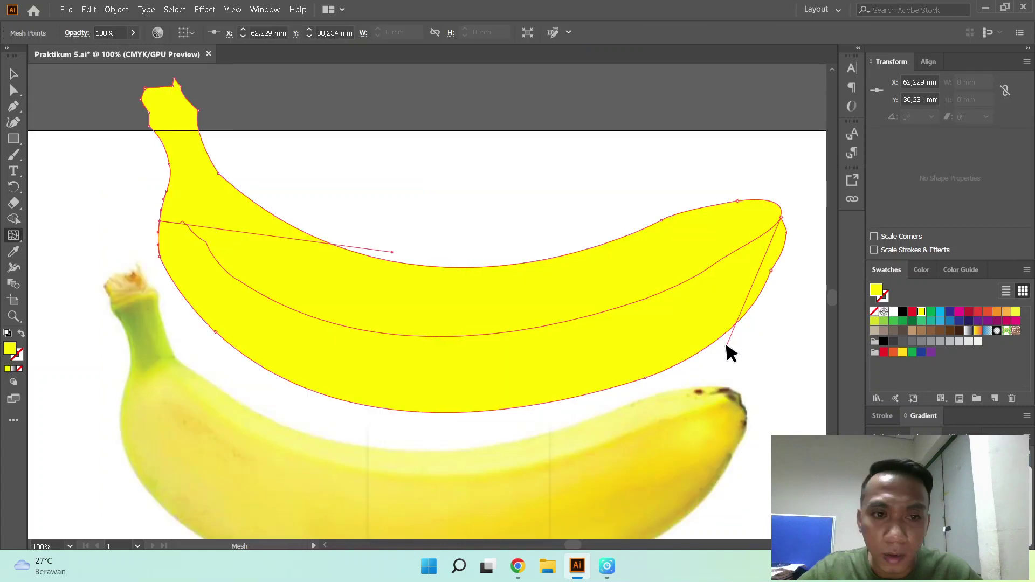
Step: Add trial mesh points near the neck and stem, then undo until no mesh remains
left_click(185, 181)
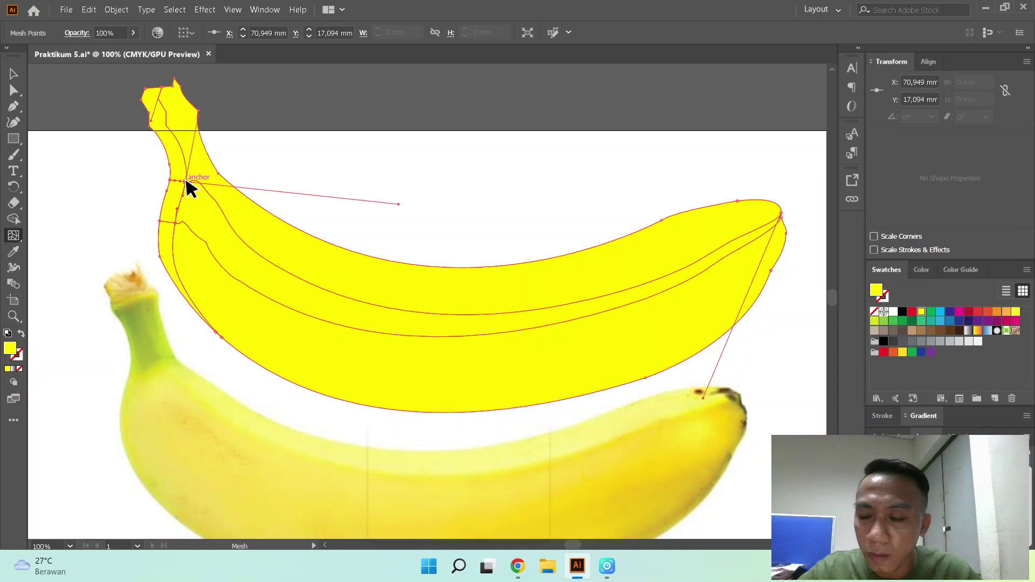
key("ctrl+z")
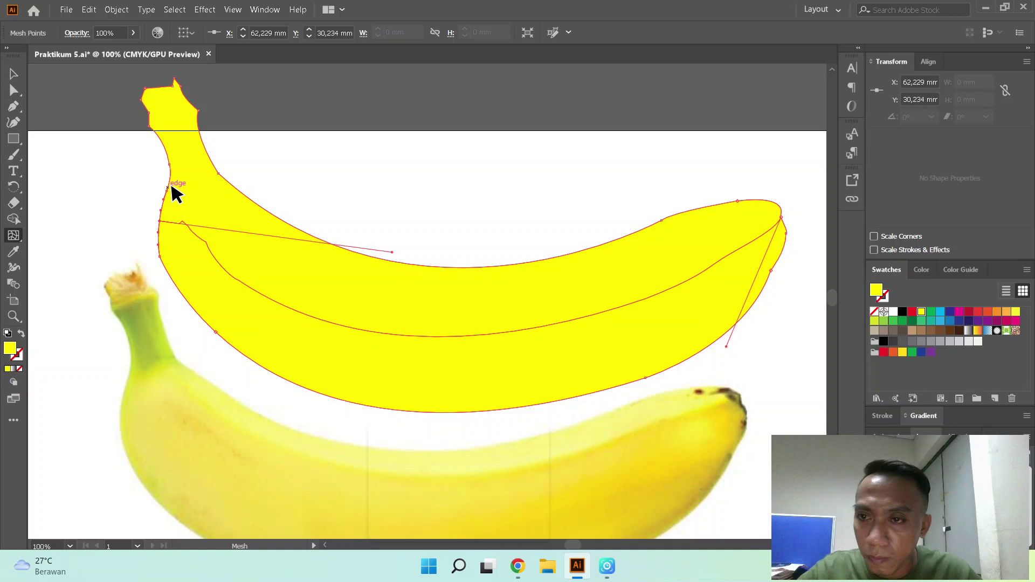
left_click(197, 201)
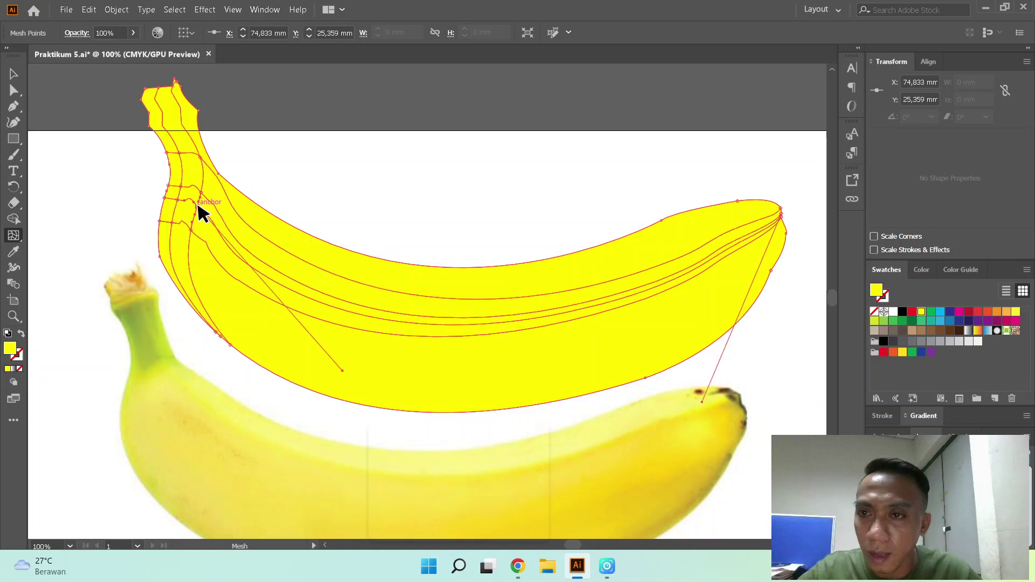
key("ctrl+z")
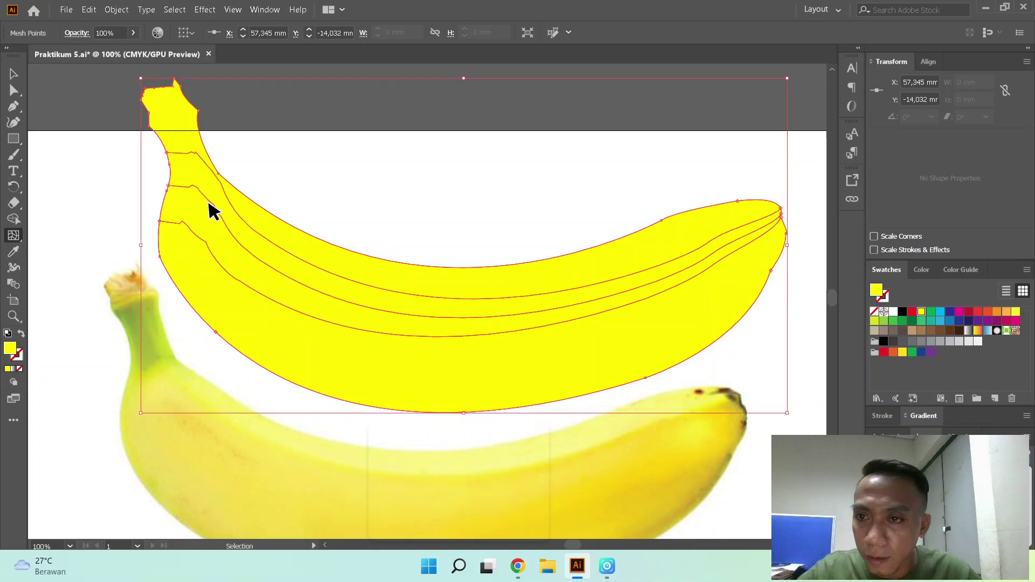
key("ctrl+z")
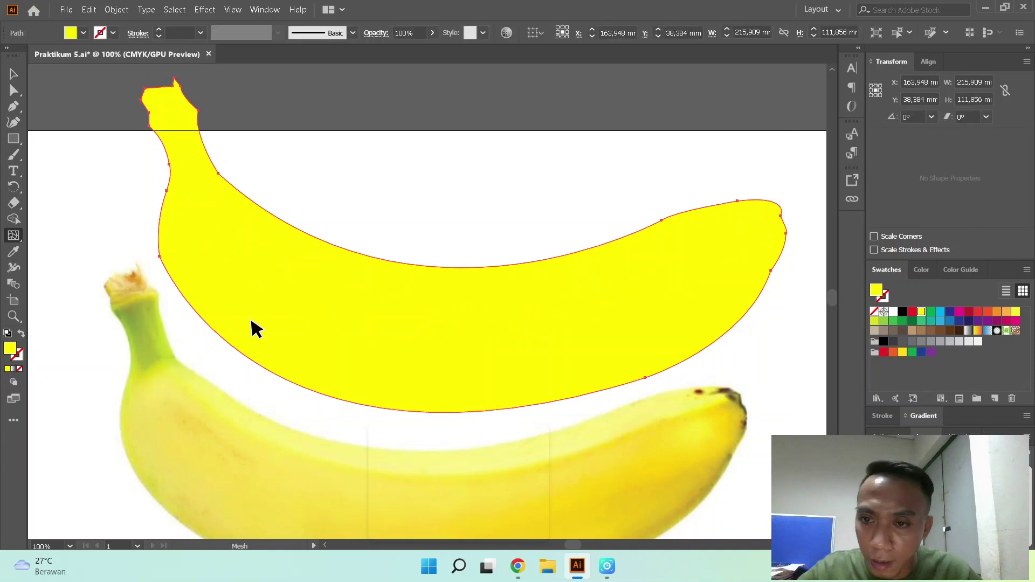
Step: Start the banana's mesh, undo a stray crosswise line, and raise the left-edge mesh point
left_click(249, 338)
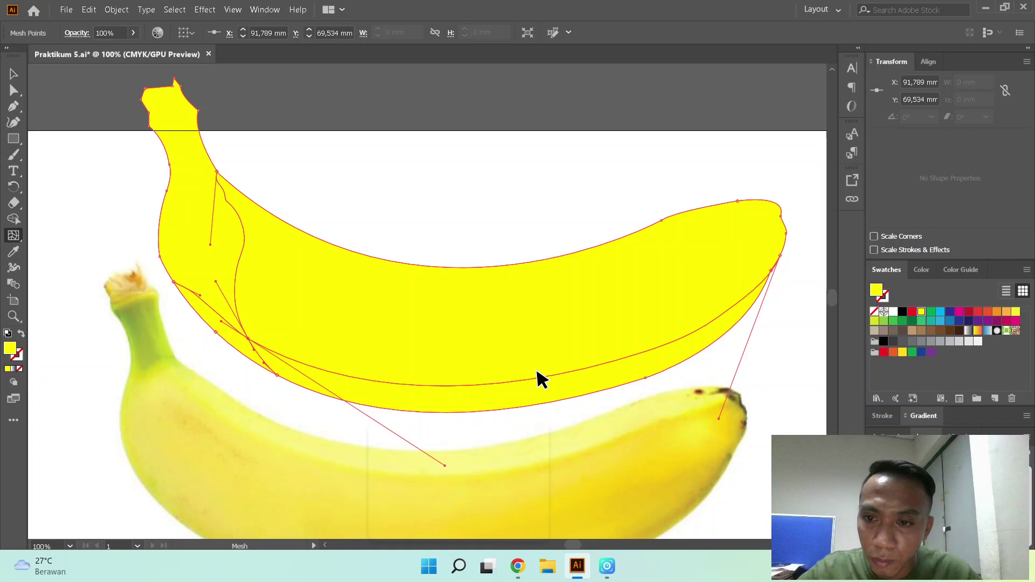
key("ctrl+z")
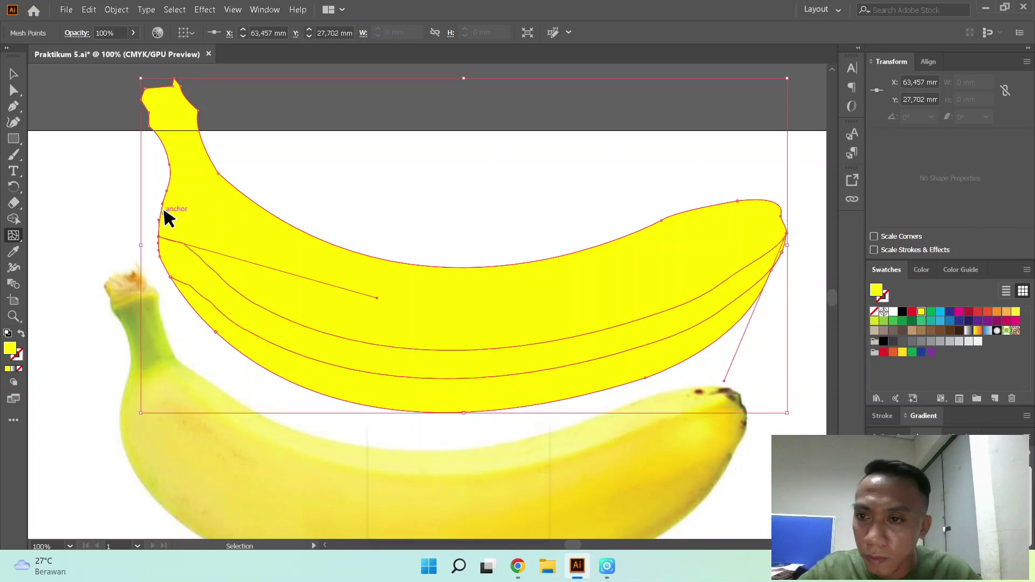
left_click_drag(165, 216, 164, 201)
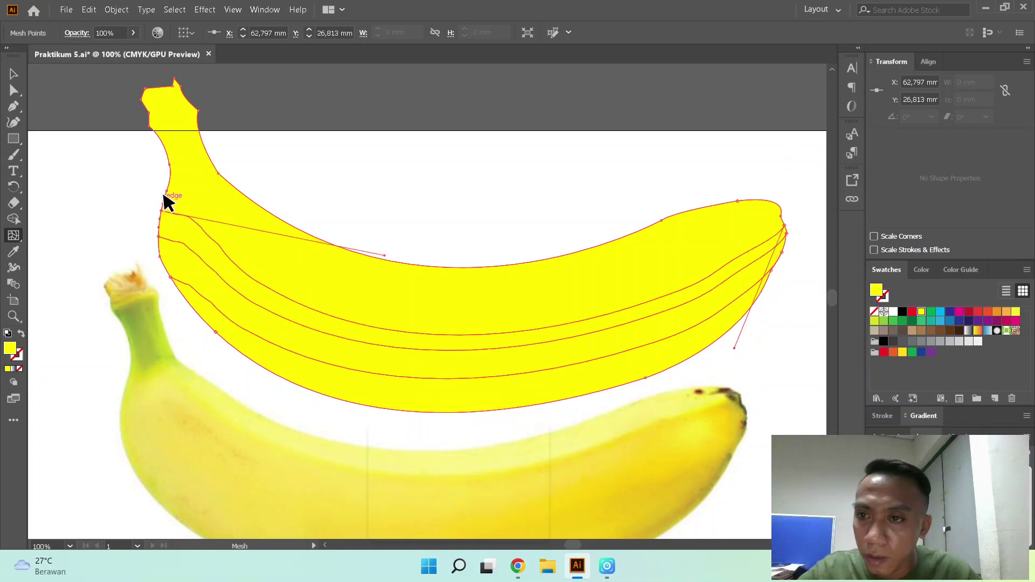
left_click_drag(163, 197, 164, 141)
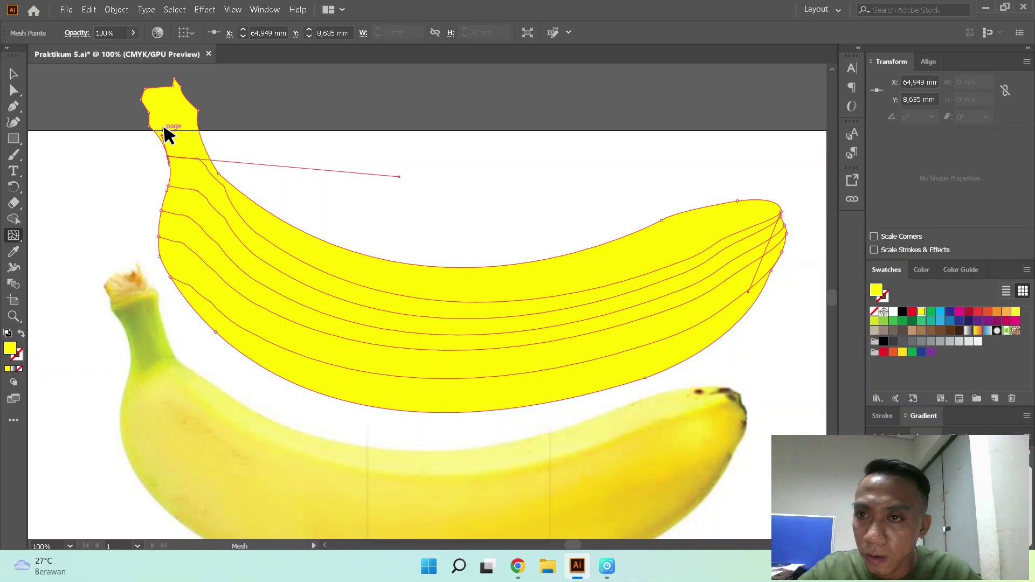
left_click(164, 127)
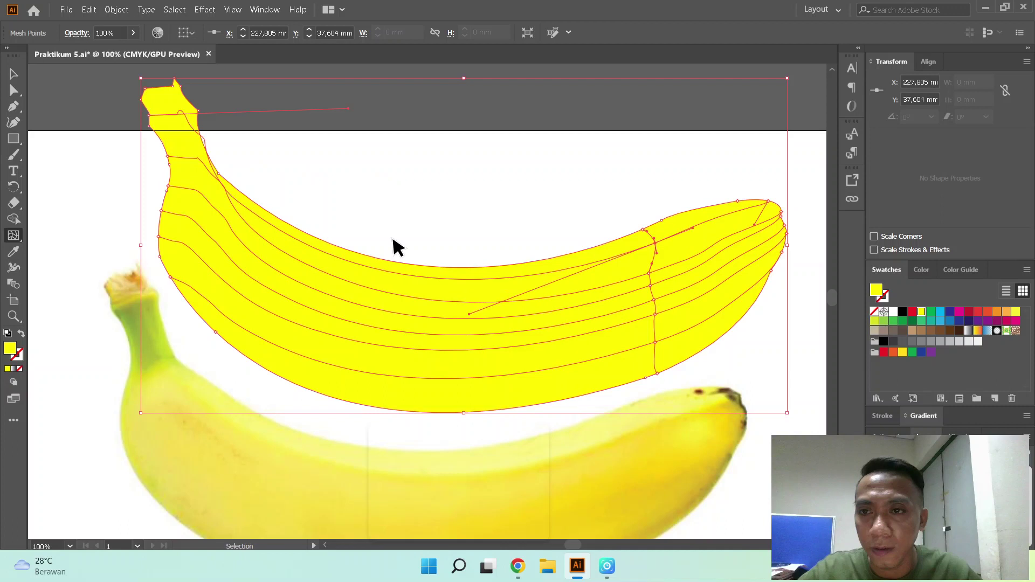
key("ctrl+z")
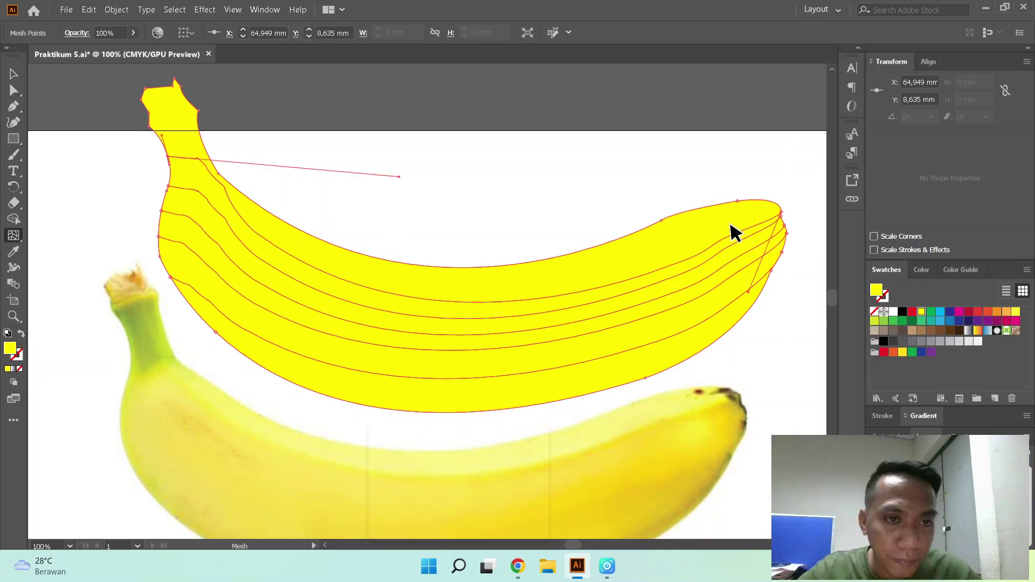
key("a")
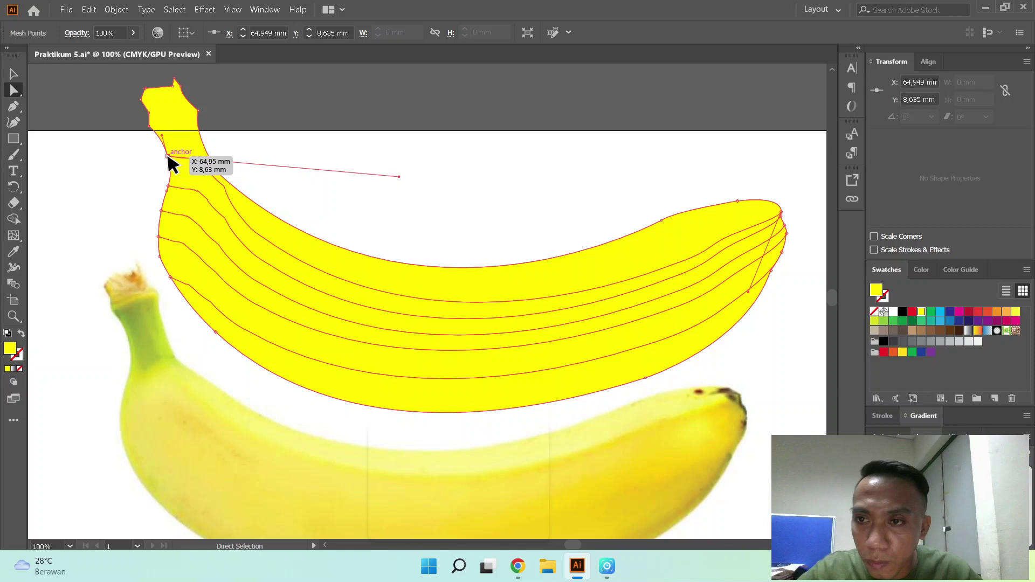
Step: Add crosswise mesh lines near the neck and toward the tip, removing one stray line
key("u")
left_click(269, 211)
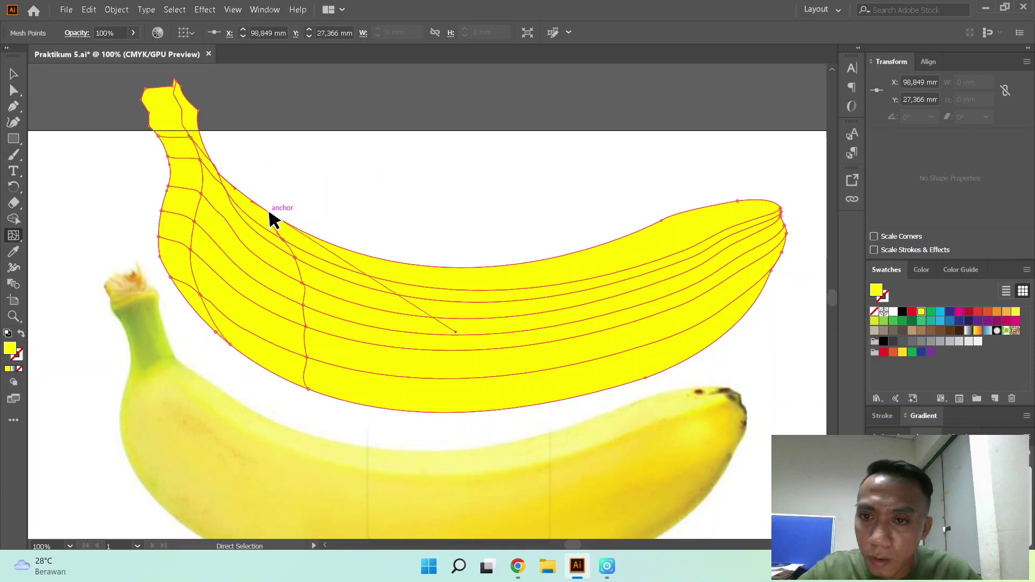
key("ctrl+z")
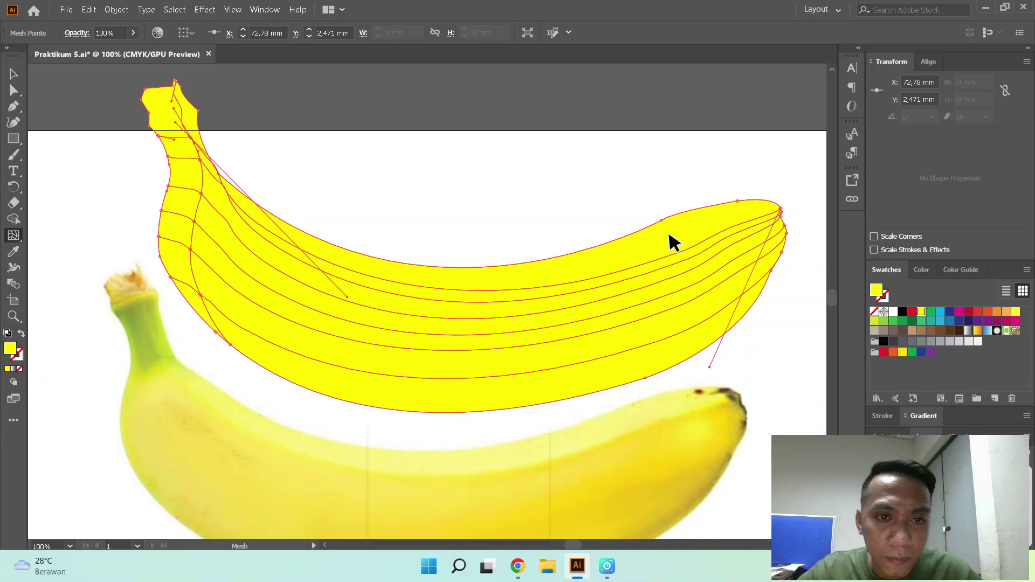
left_click(639, 236)
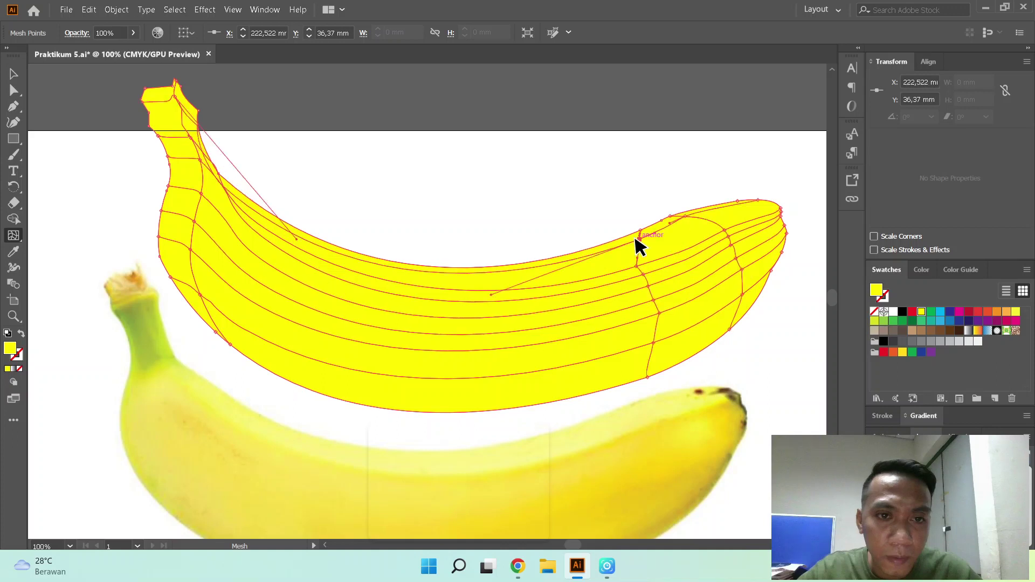
left_click_drag(636, 238, 645, 228)
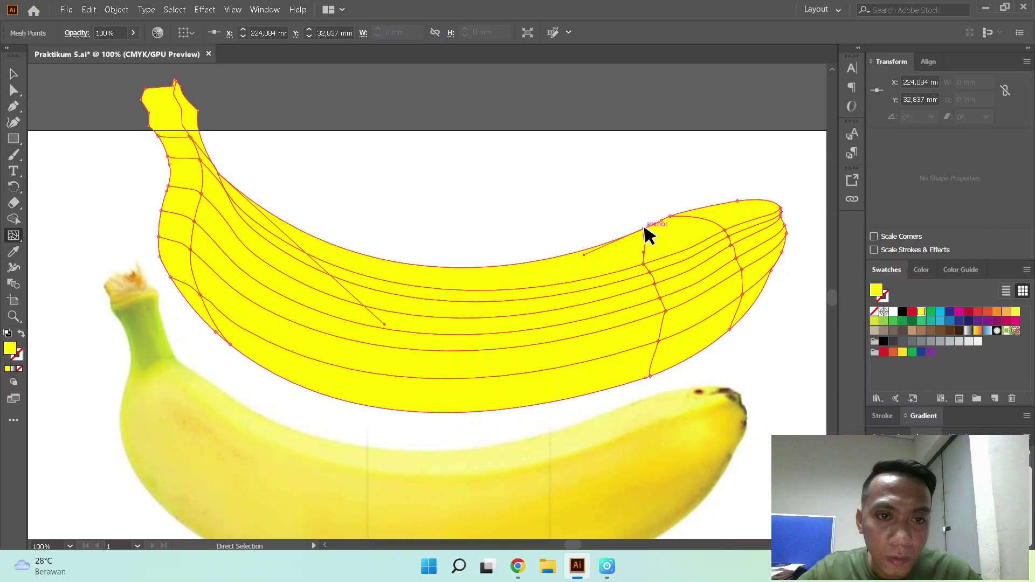
Step: Add mesh lines near the right end and across the left body, adjusting new points
left_click(662, 348)
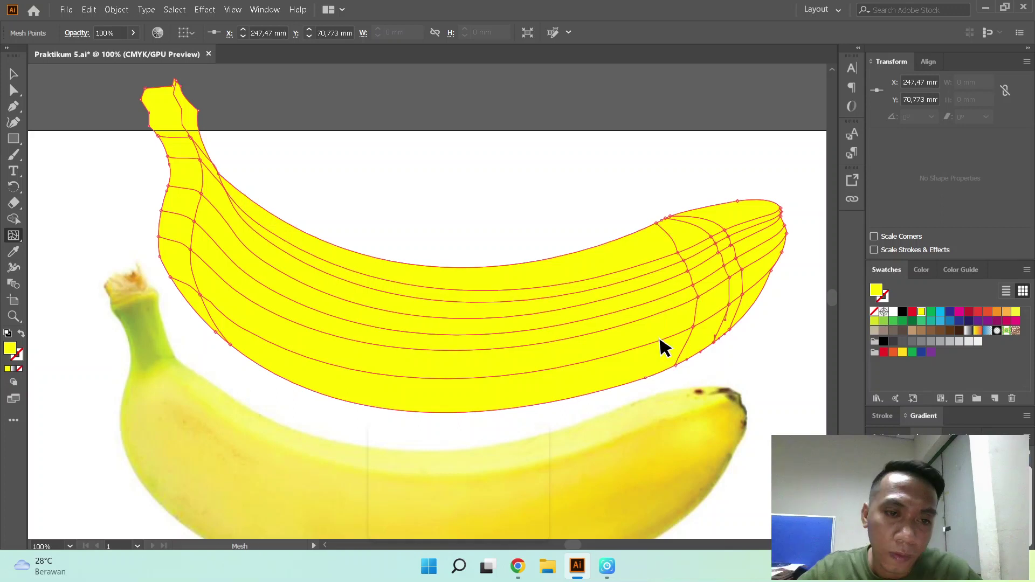
left_click(666, 337)
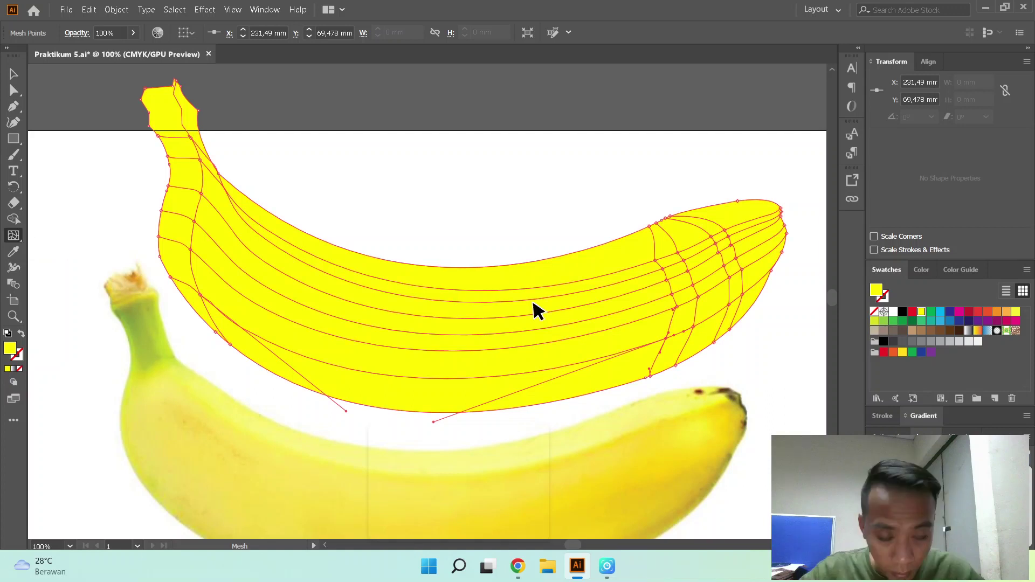
left_click(246, 289)
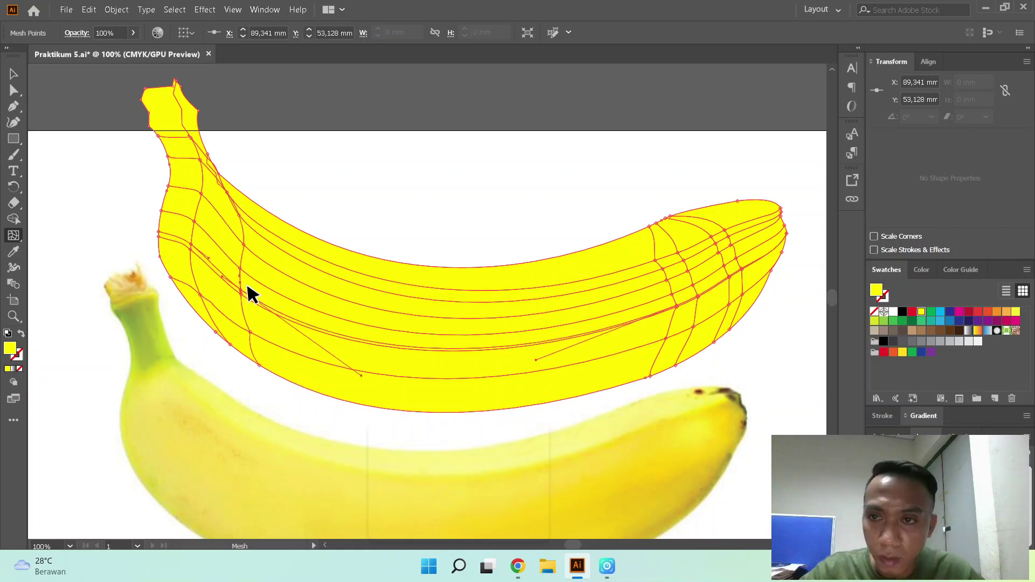
left_click_drag(247, 287, 225, 280)
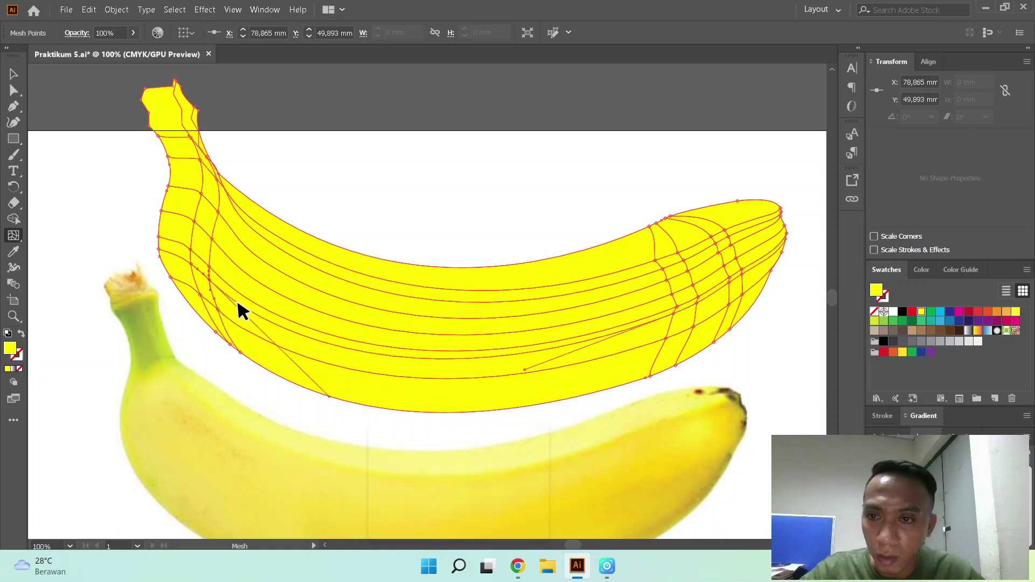
left_click(226, 276)
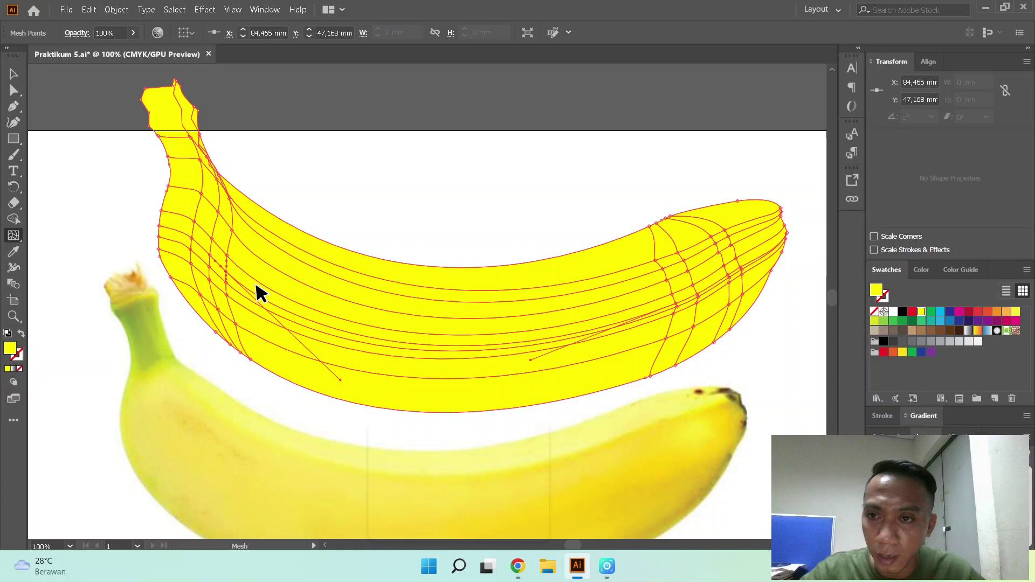
key("ctrl+z")
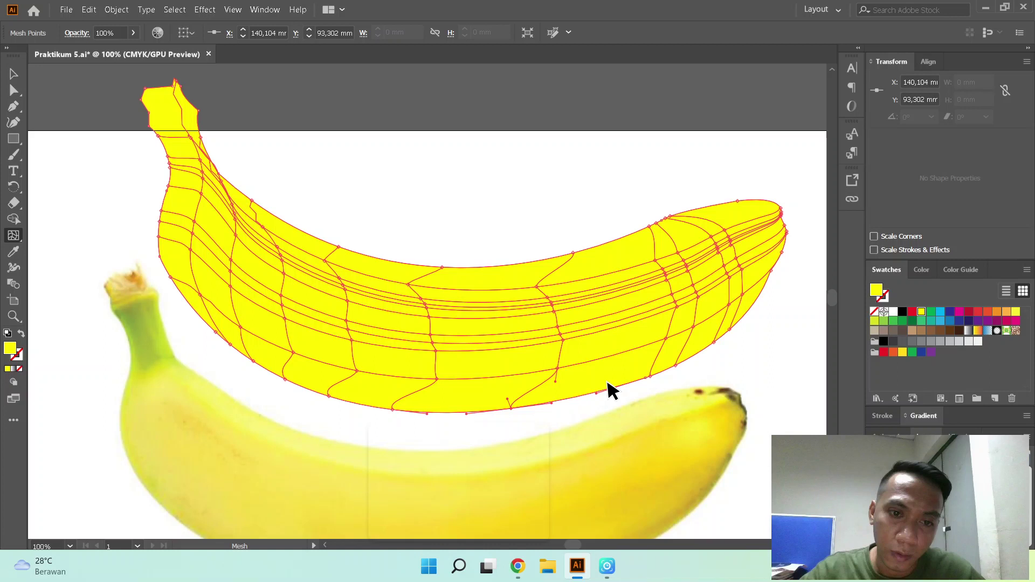
Step: Add one more mesh line across the banana's lower right area
left_click(609, 382)
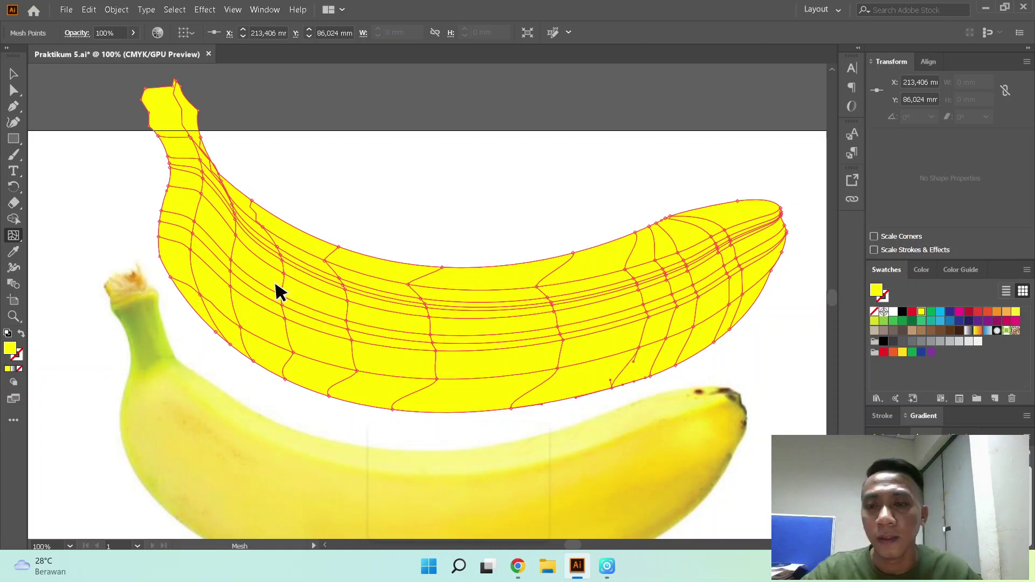
scroll(321, 374, "down", 2)
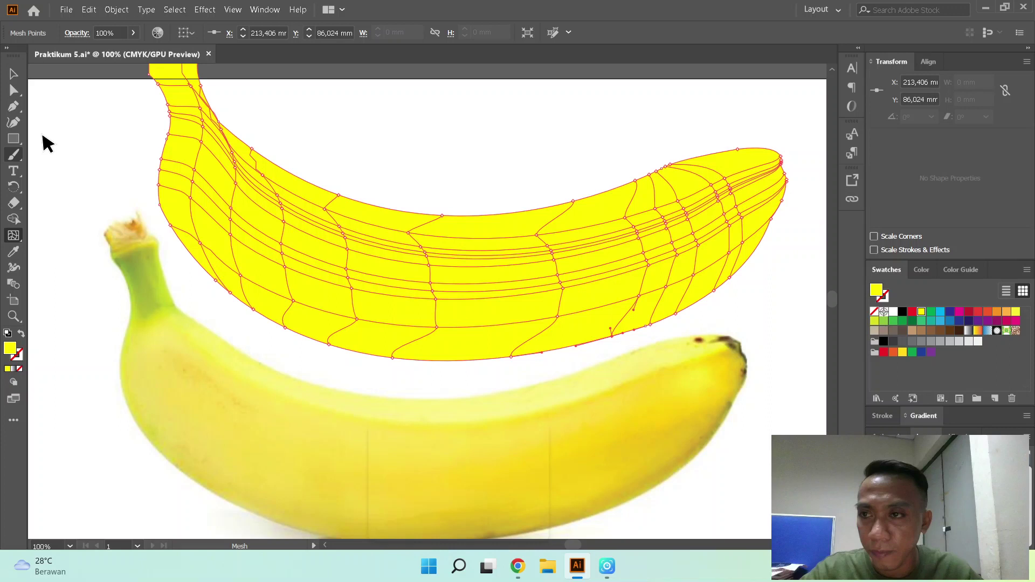
scroll(215, 258, "down", 1)
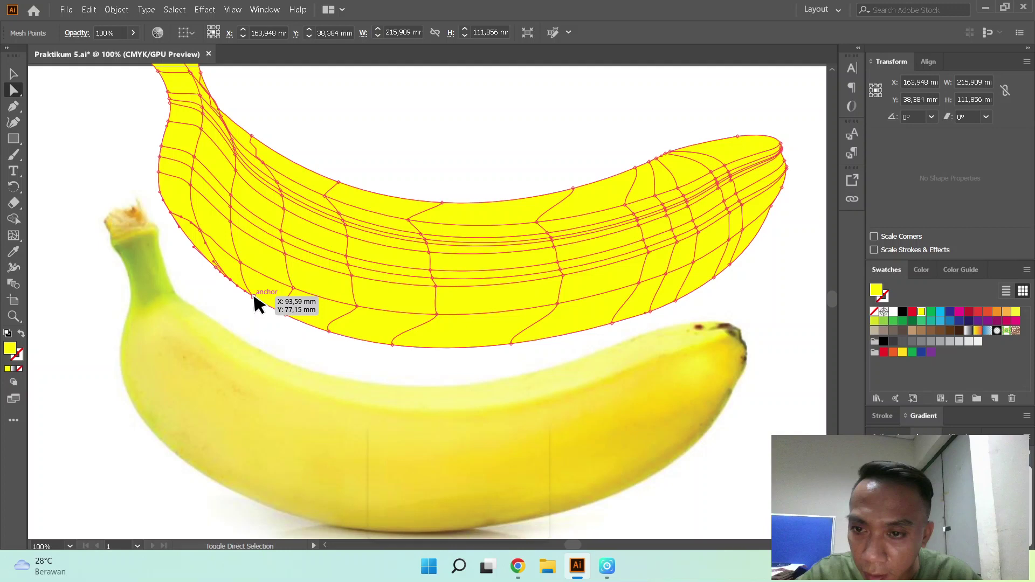
Step: Select the mesh anchors along the banana's lower edge to shade that edge slightly darker
left_click(255, 298)
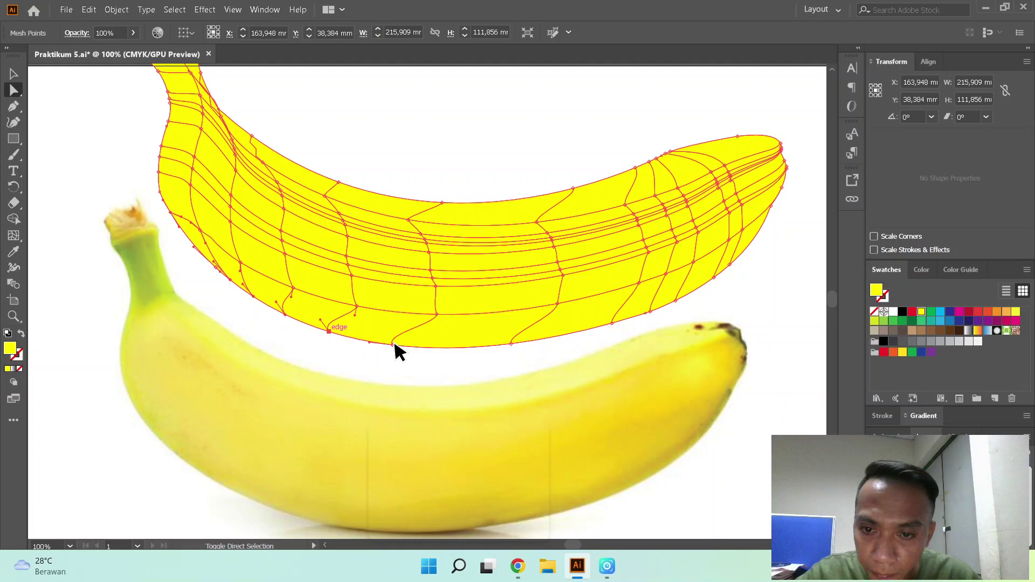
left_click_drag(395, 347, 653, 312)
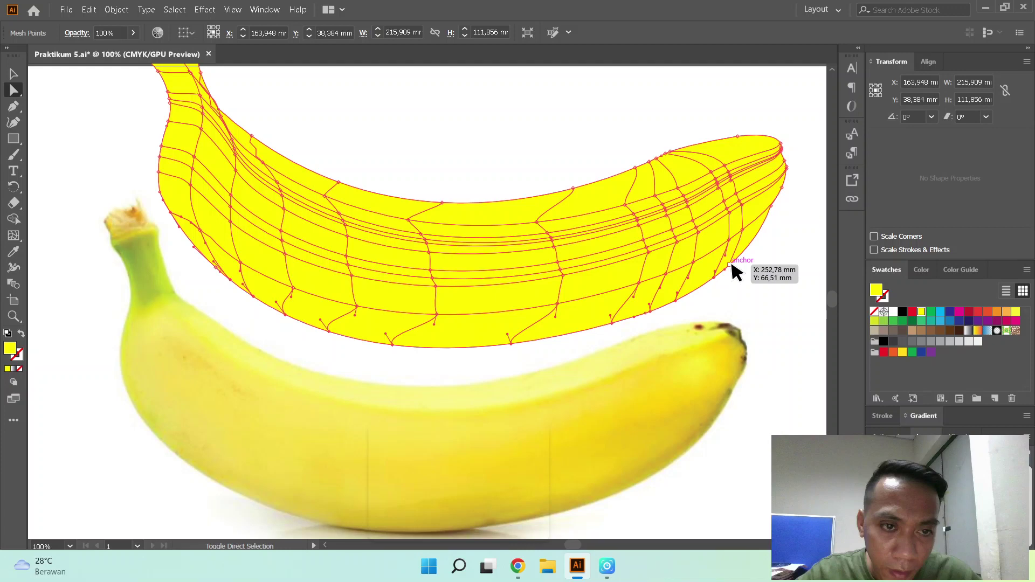
scroll(731, 260, "up", 2)
left_click(14, 236)
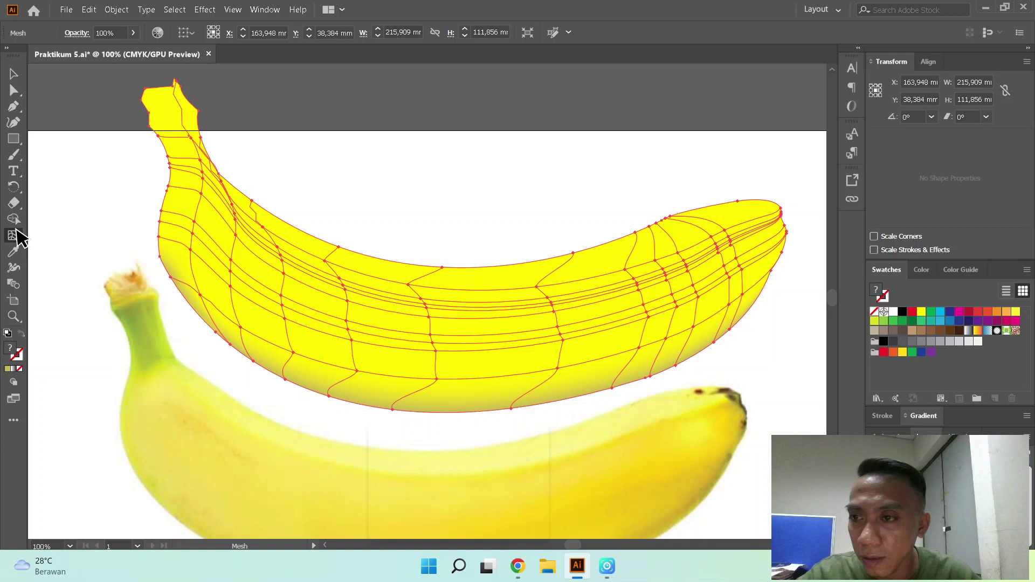
Step: Add a mesh point near the top-left of the banana's stem
left_click(149, 106)
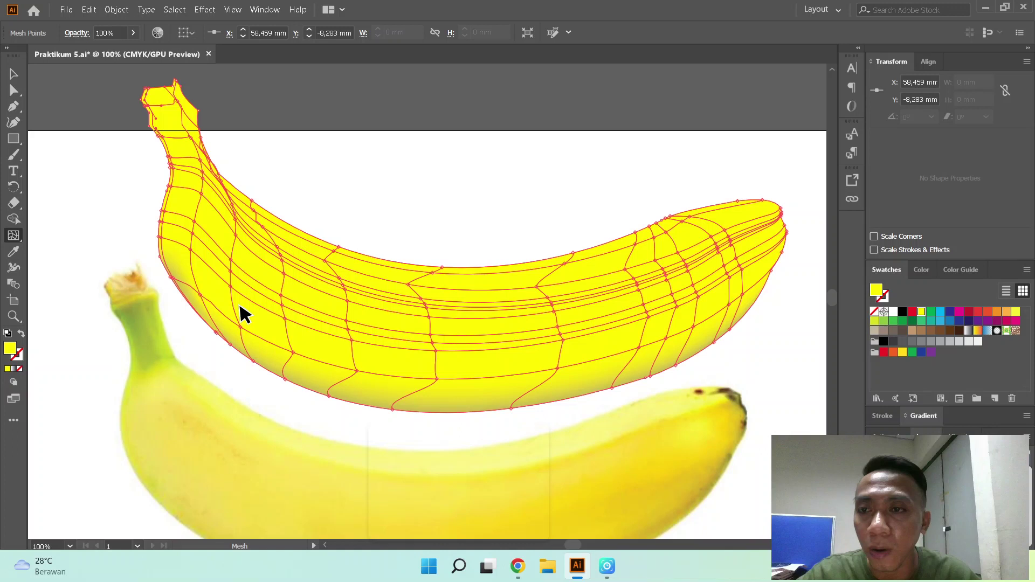
scroll(242, 316, "down", 1)
key("a")
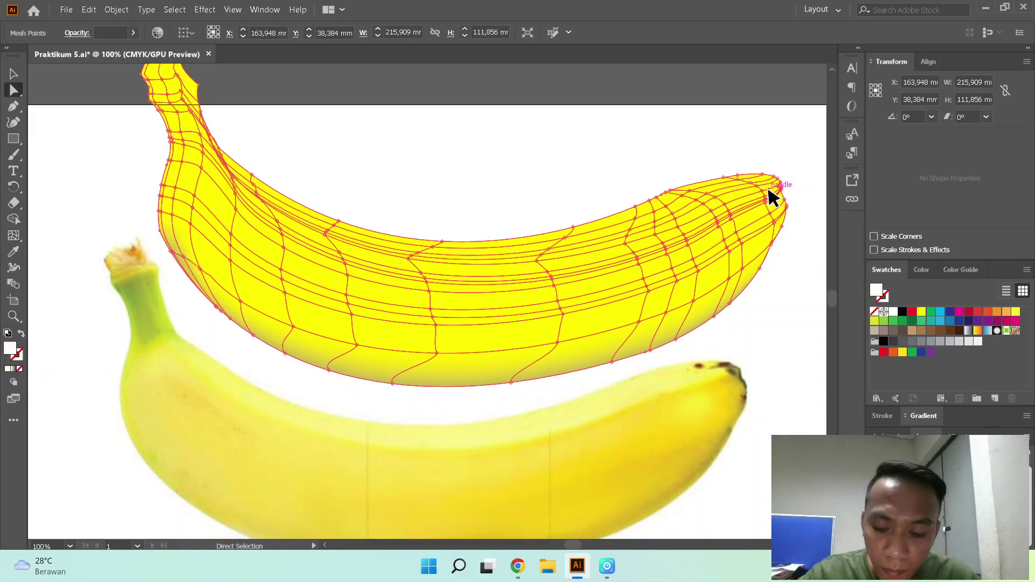
Step: Select the mesh points around the banana tip and zoom in to 200% on it
key("b")
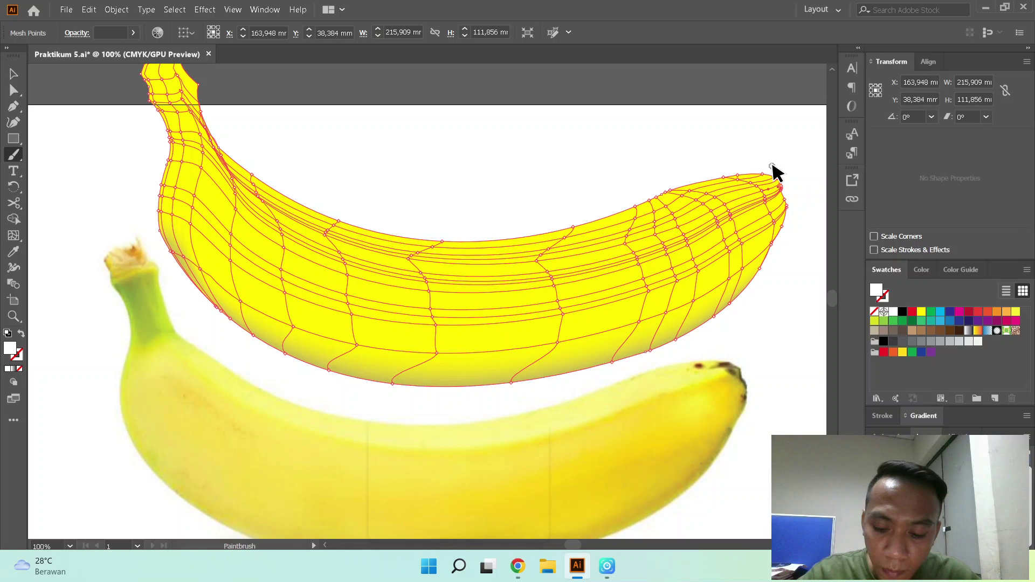
key("c")
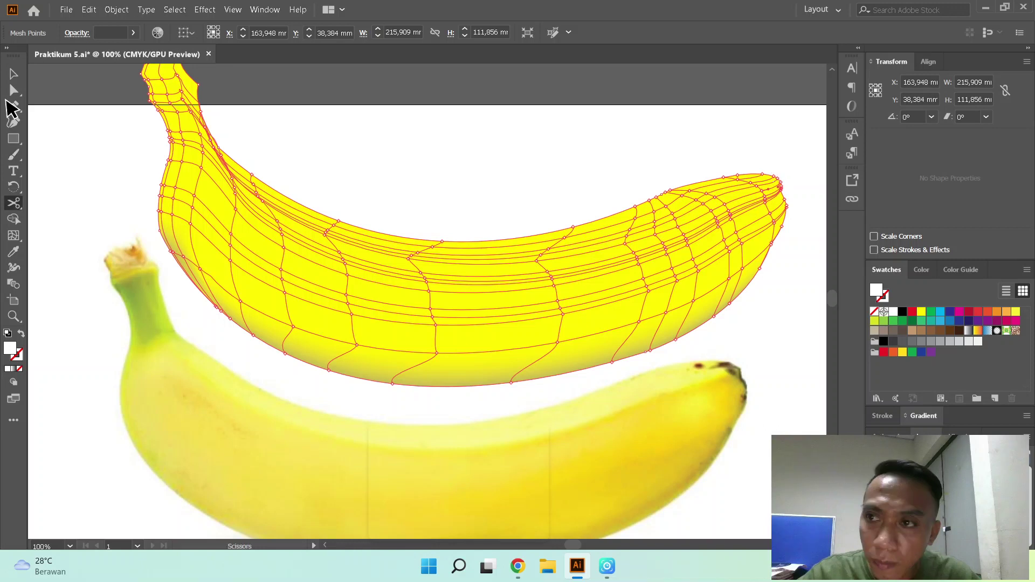
left_click(13, 91)
left_click_drag(799, 158, 783, 227)
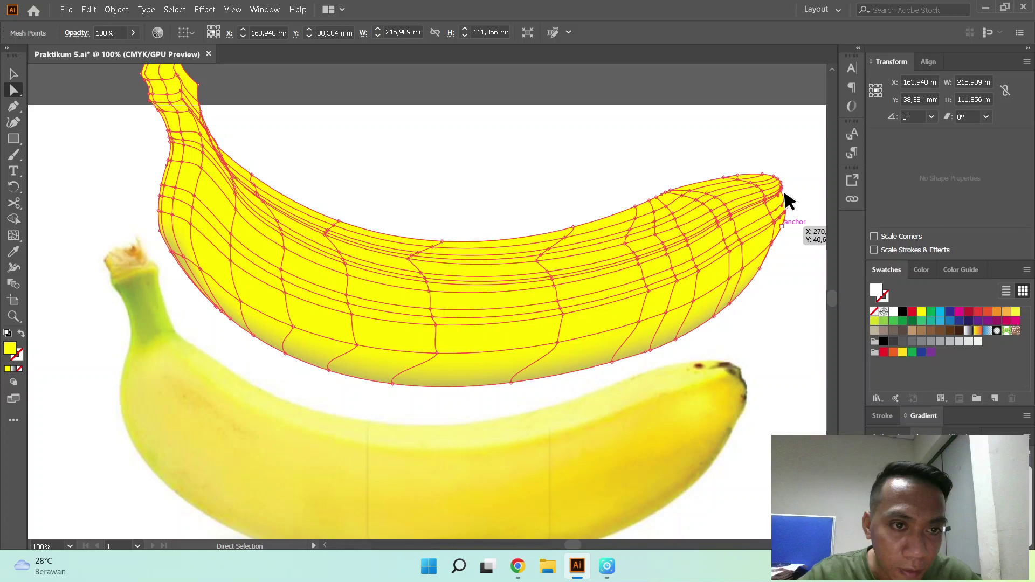
key("ctrl+plus")
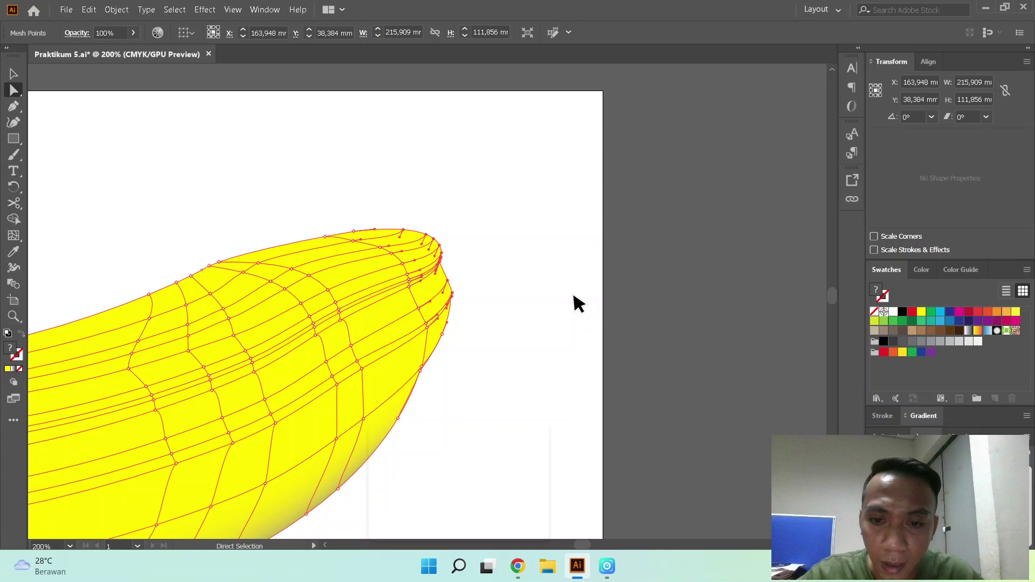
Step: Zoom out to 66.67% to show the whole banana mesh beside the photo, Eyedropper ready
key("ctrl+minus")
key("ctrl+minus")
key("ctrl+minus")
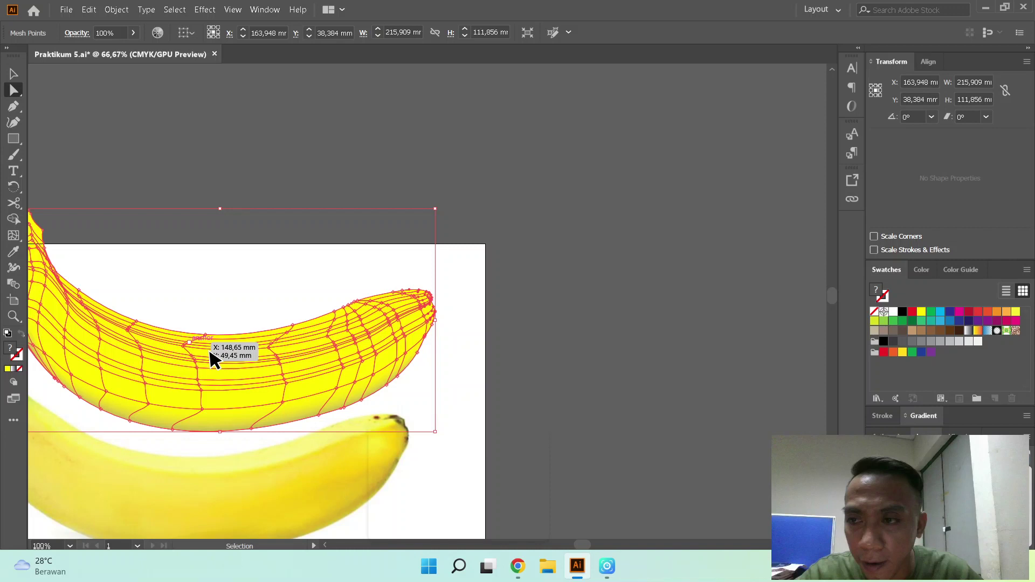
key("i")
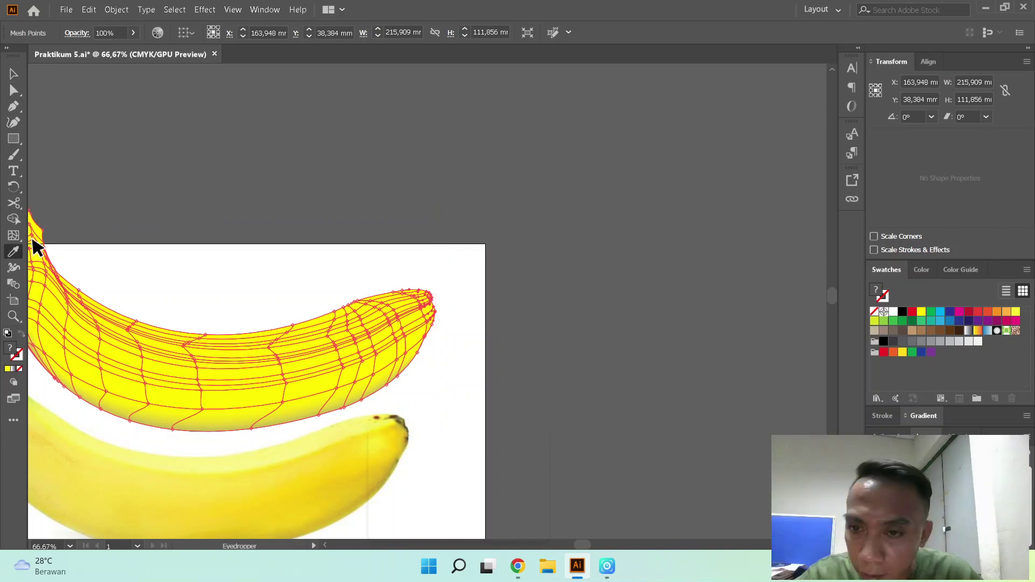
scroll(395, 351, "down", 4)
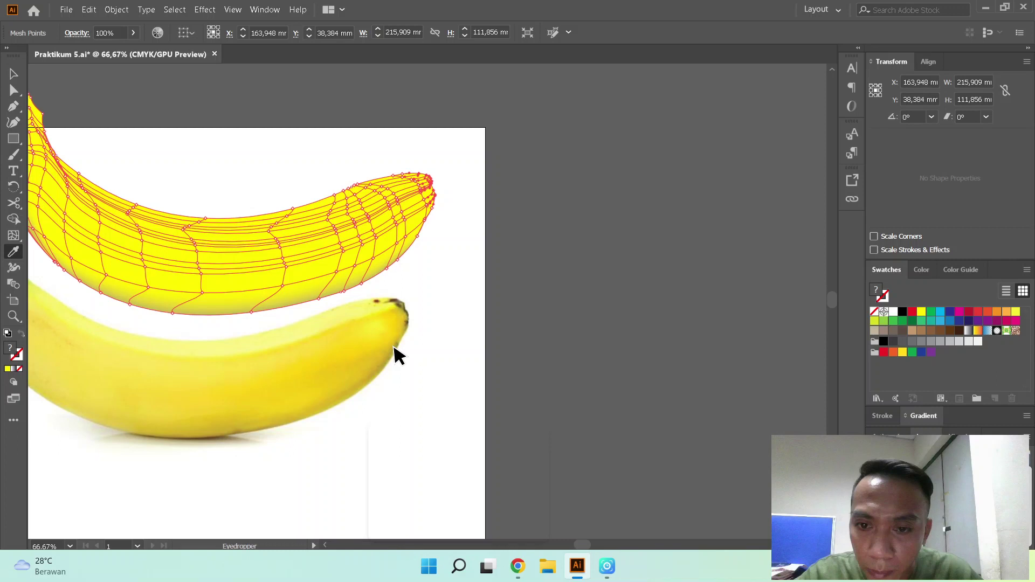
Step: Colour the tip mesh point with the dark tip colour sampled from the photo banana
left_click(394, 344)
scroll(529, 180, "left", 3)
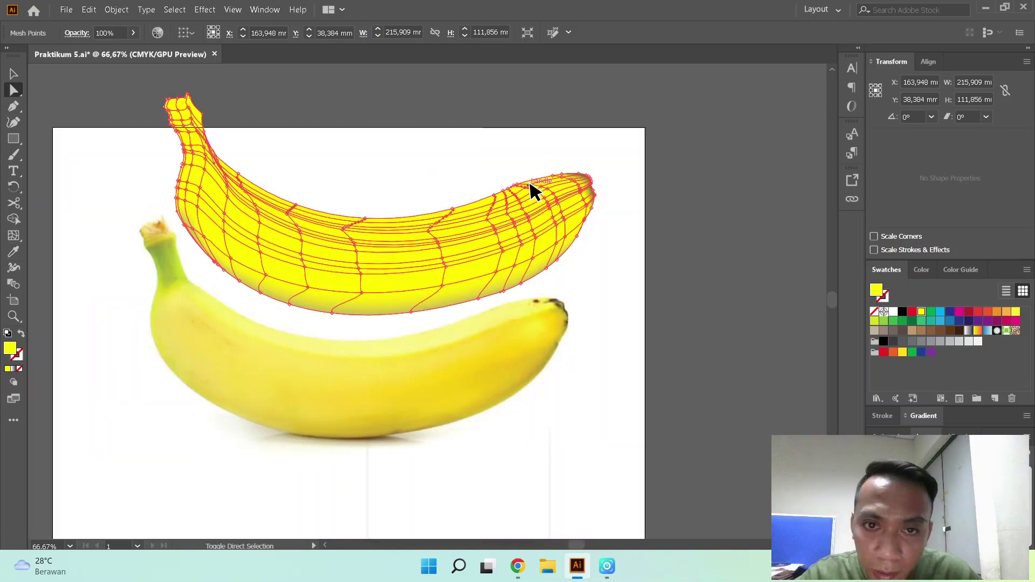
key("i")
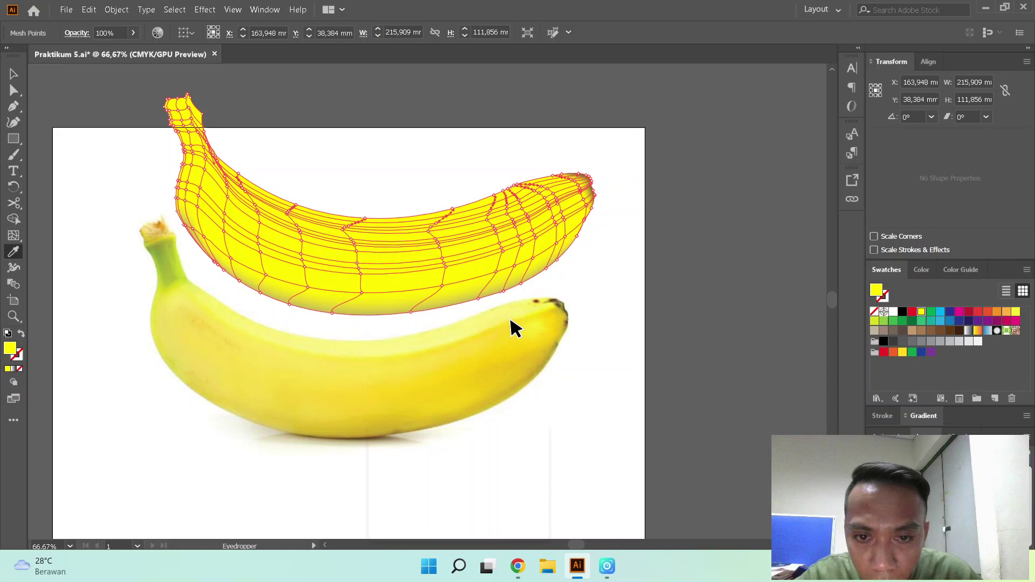
left_click(541, 313)
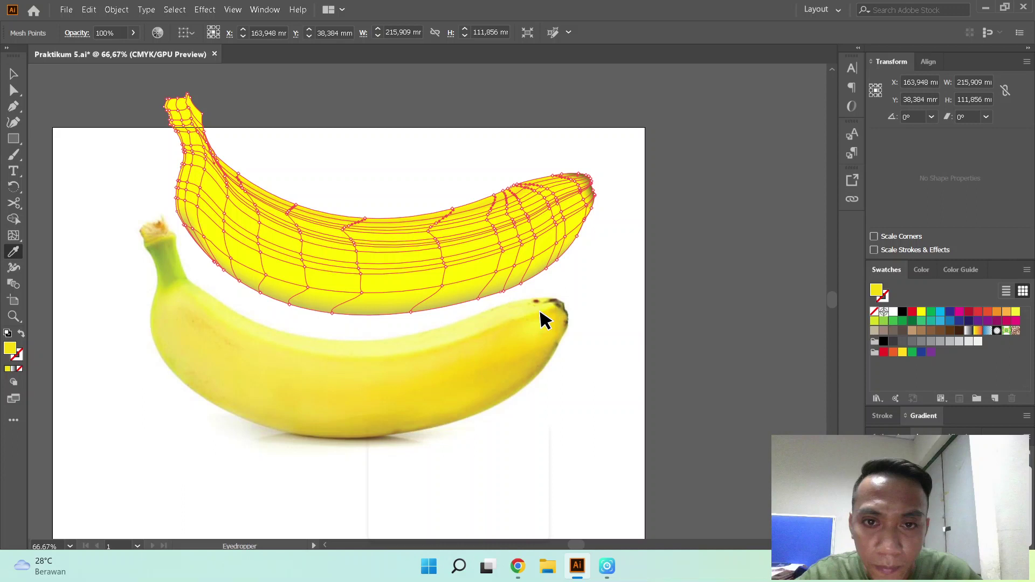
Step: Deselect and reselect the banana mesh to check the new tip shading
key("v")
left_click(683, 164)
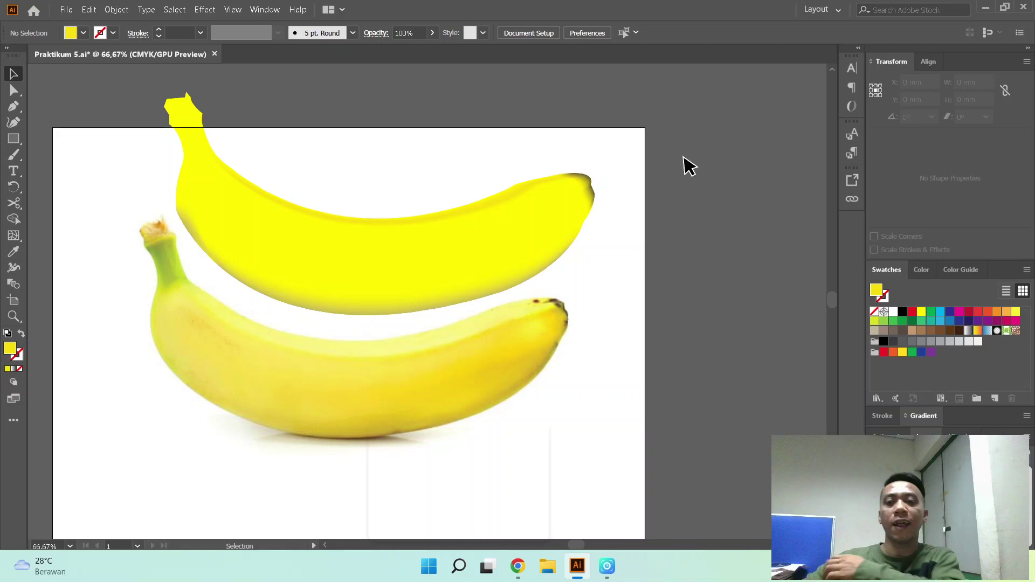
key("ctrl+a")
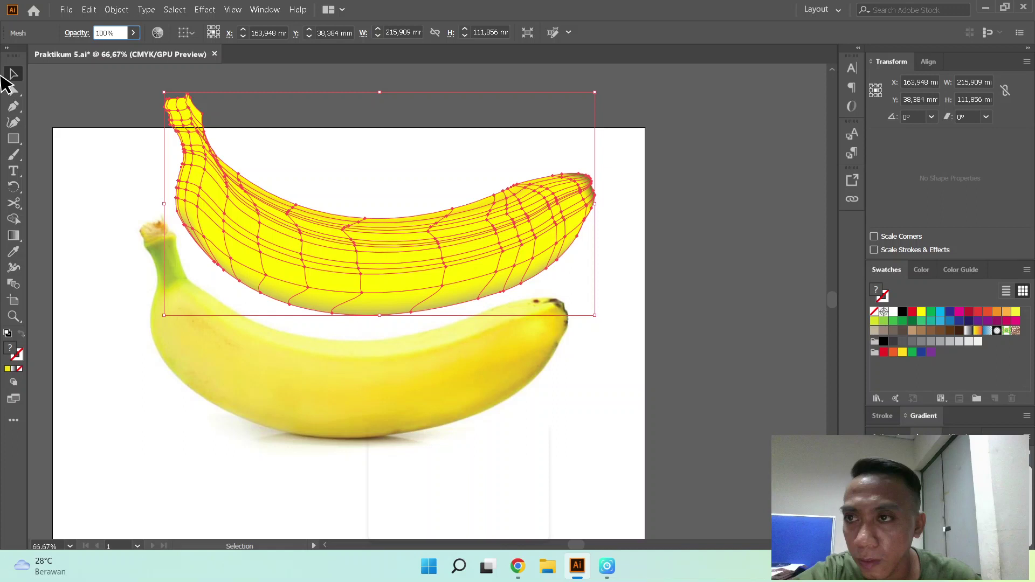
left_click(596, 215)
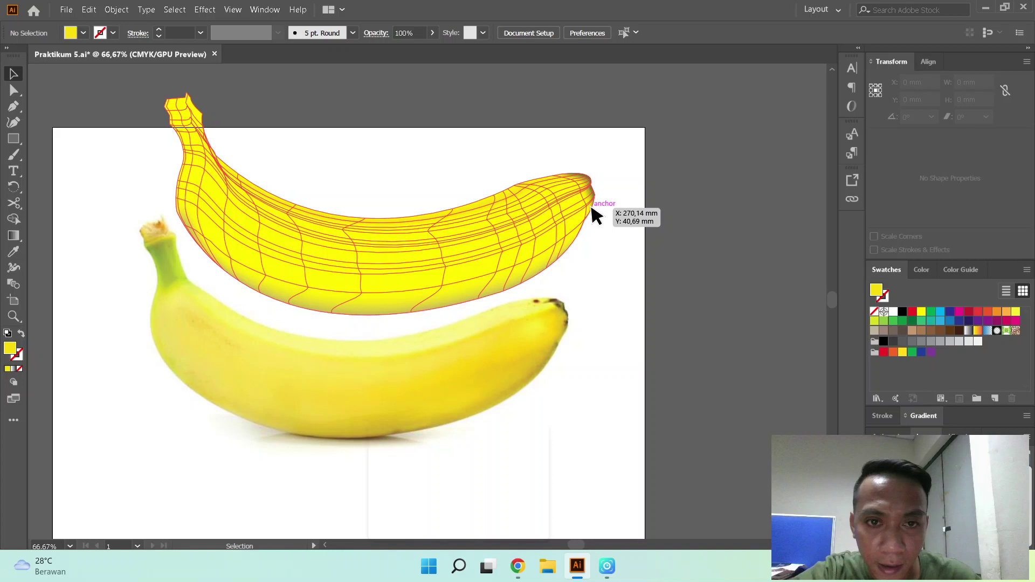
left_click(591, 208)
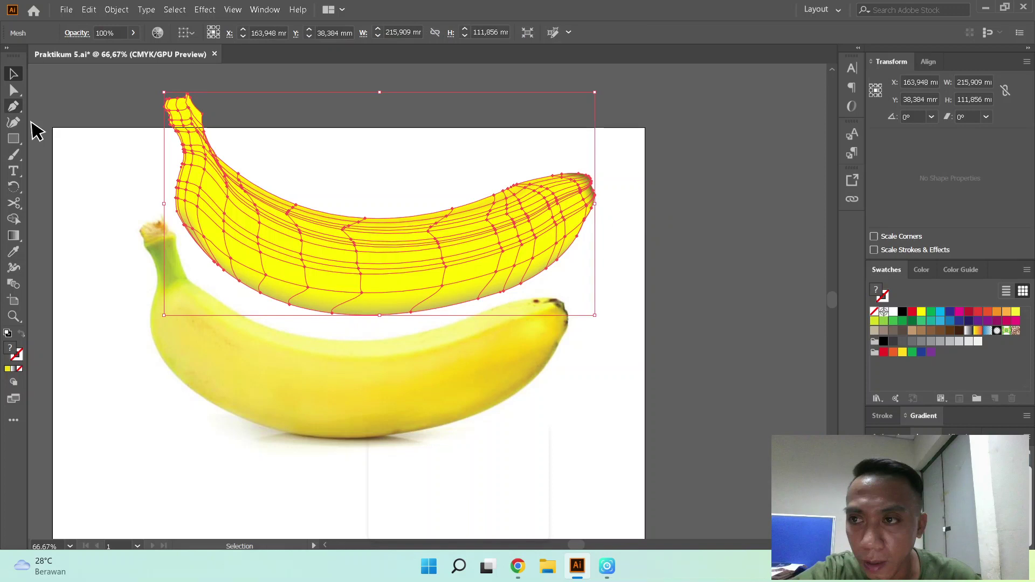
Step: Deselect the banana mesh object to hide its grid lines and reveal the tip shading
left_click(182, 80)
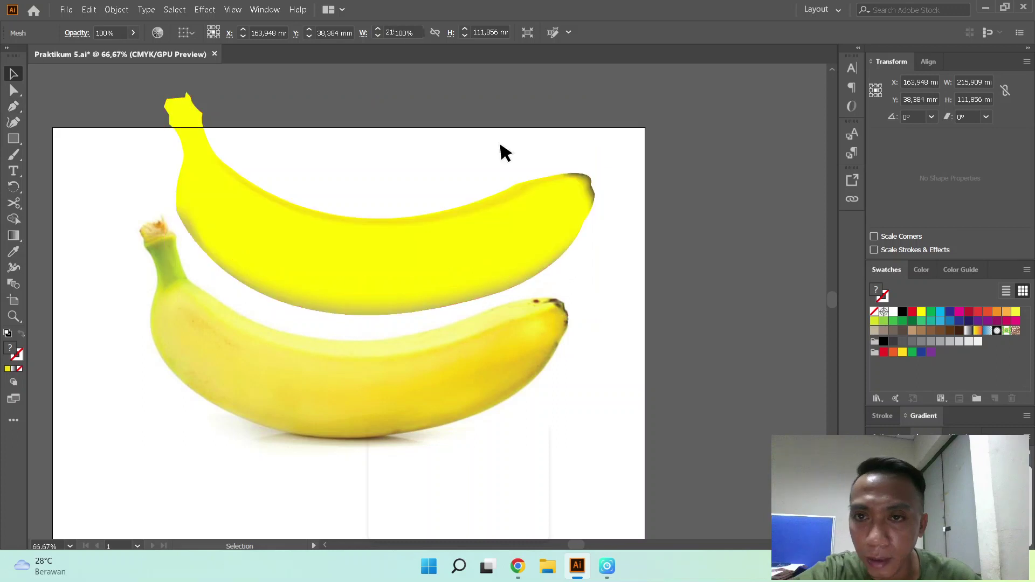